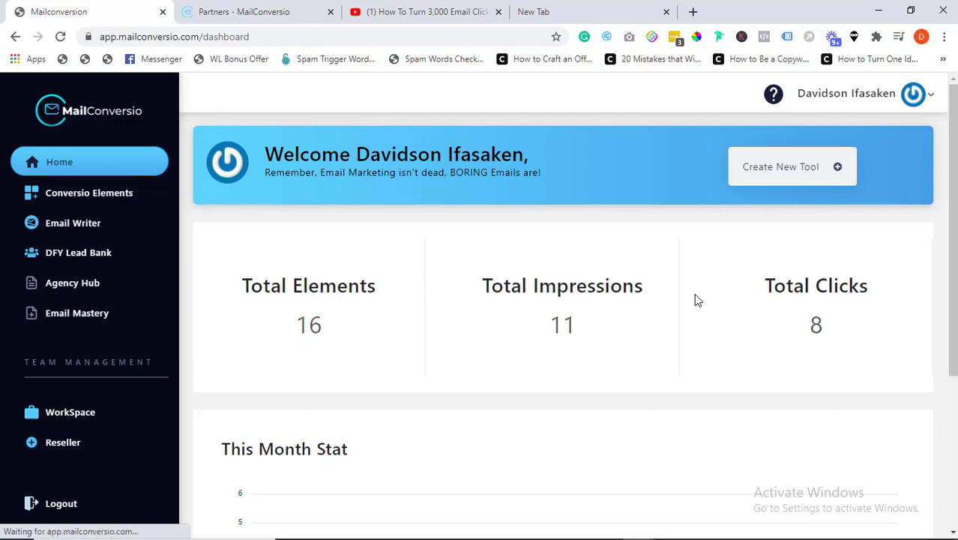
Step: Review the Home dashboard totals and monthly stats, then go to Conversio Elements
drag(953, 219, 955, 262)
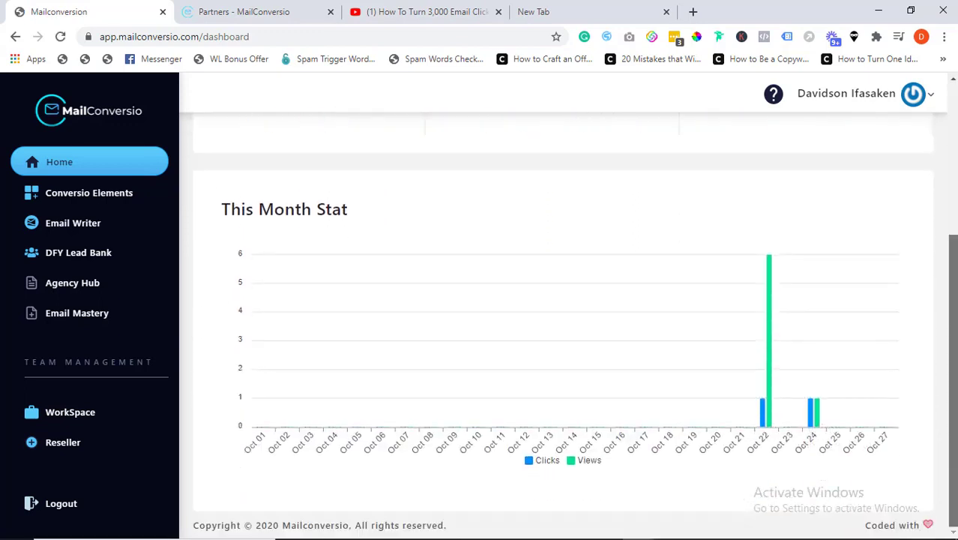
scroll(955, 262, up, 1)
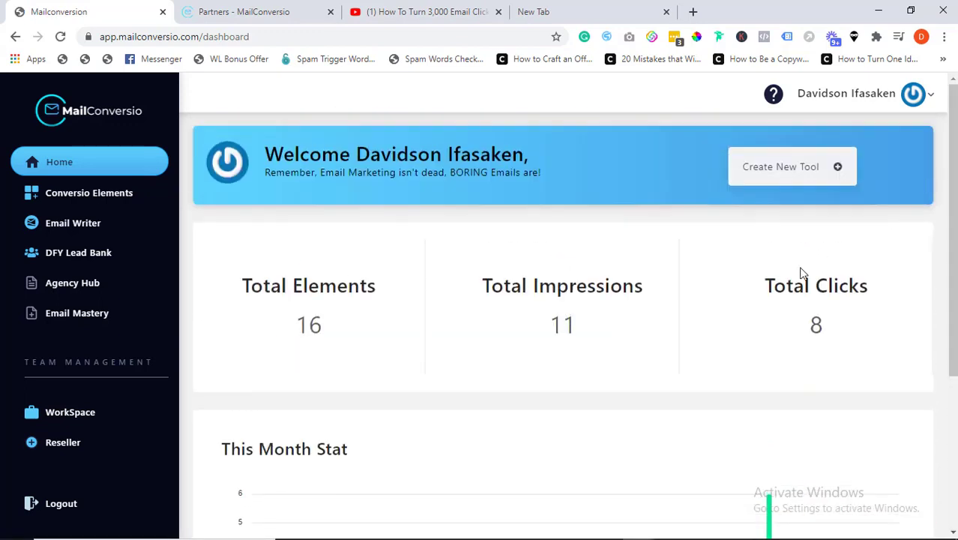
click(84, 195)
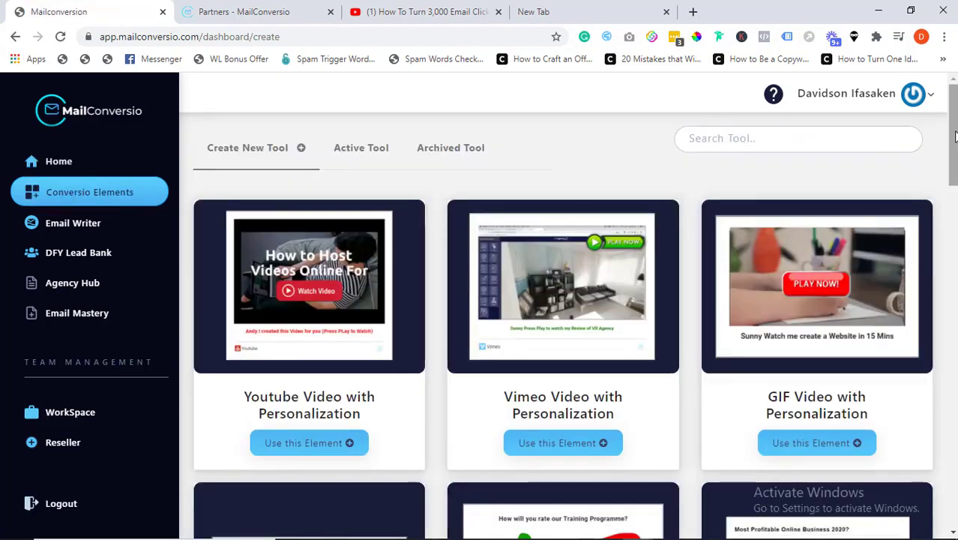
Step: Browse the video, poll, form, countdown timer, social badge and map preview element cards
mouse_move(954, 135)
mouse_down()
mouse_move(950, 489)
mouse_move(924, 264)
mouse_move(925, 130)
mouse_up()
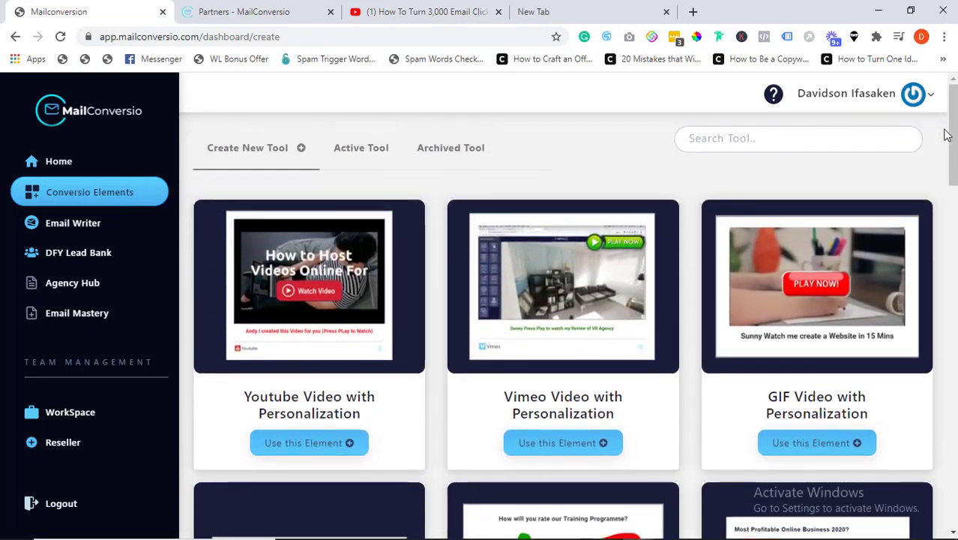
drag(954, 135, 949, 435)
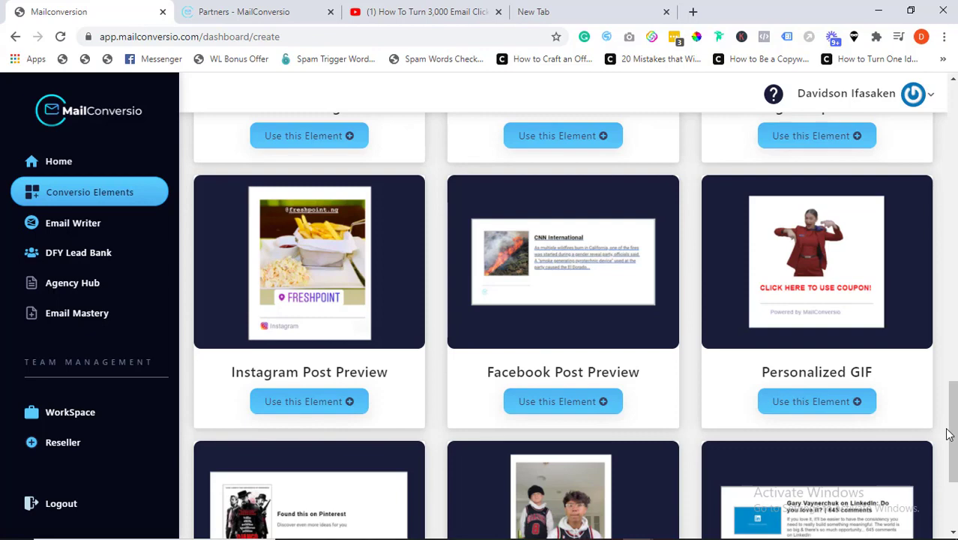
mouse_move(948, 433)
mouse_down()
mouse_move(950, 377)
mouse_move(949, 478)
mouse_up()
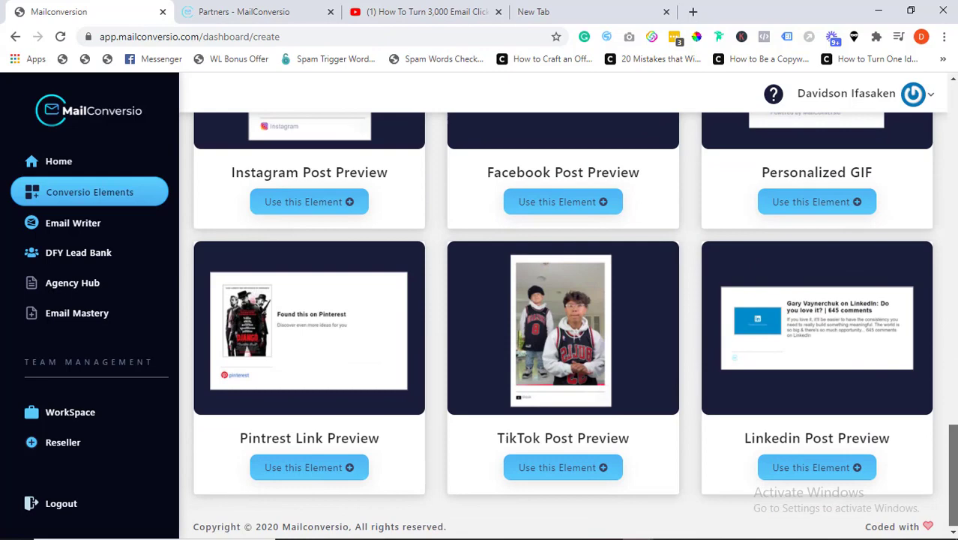
drag(949, 479, 950, 324)
scroll(574, 326, up, 1)
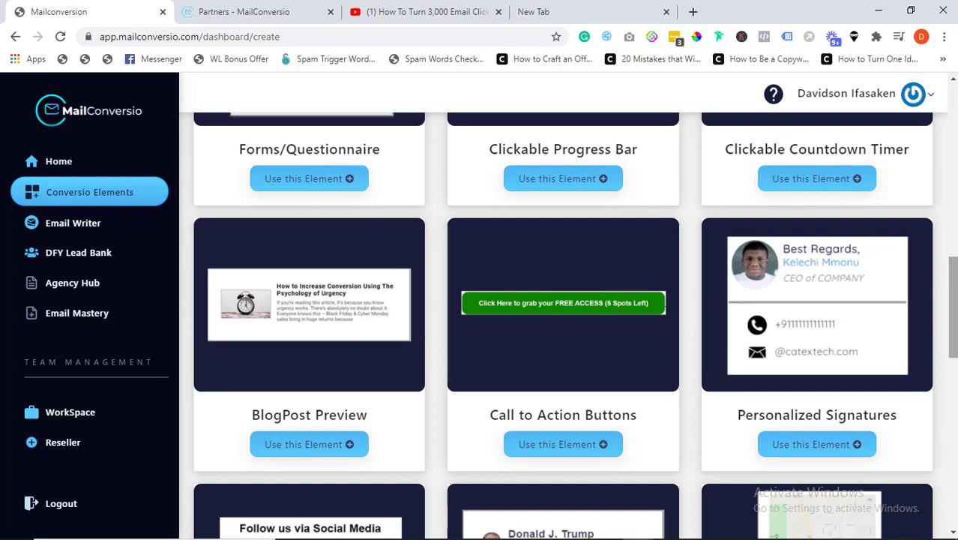
scroll(574, 326, up, 1)
scroll(573, 326, up, 3)
scroll(574, 326, up, 4)
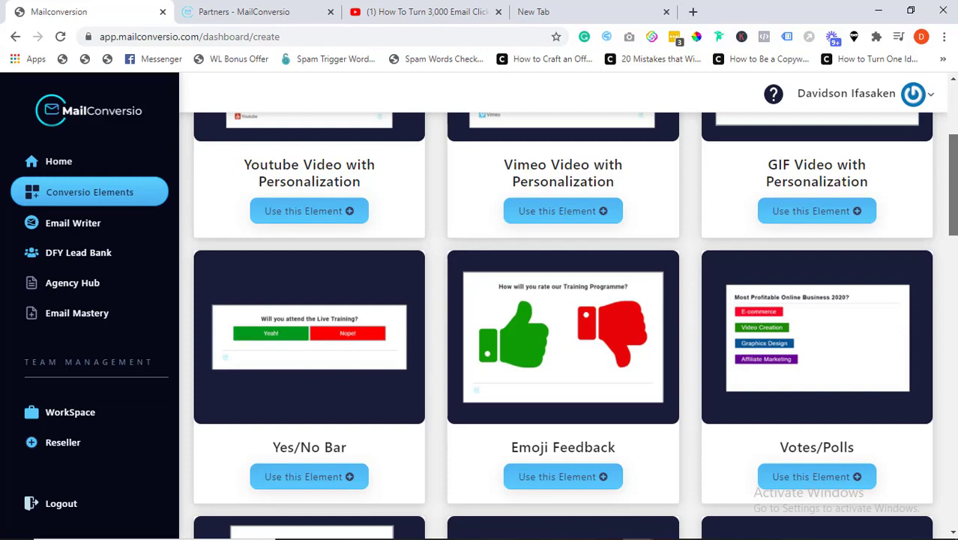
mouse_move(954, 185)
mouse_down()
mouse_move(954, 311)
mouse_move(954, 219)
mouse_move(954, 238)
mouse_up()
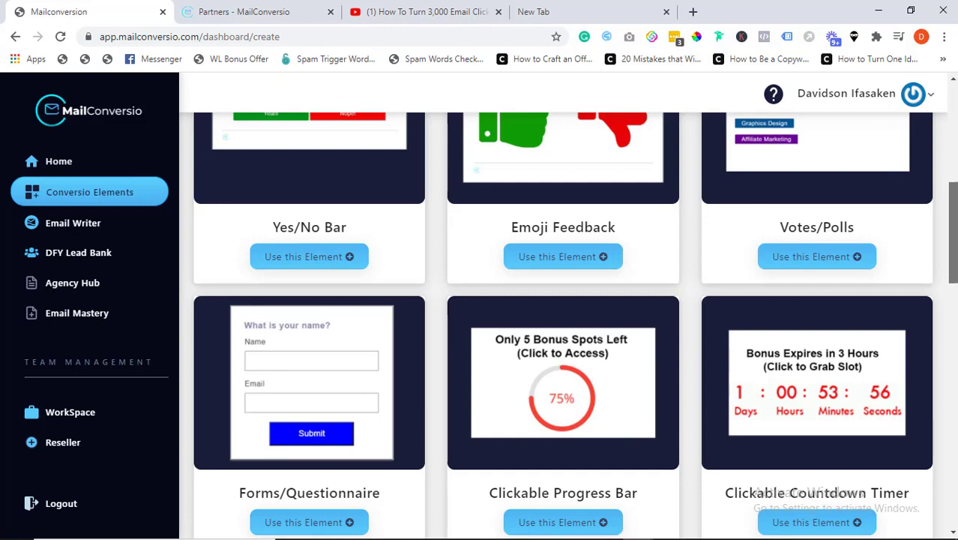
scroll(949, 260, down, 5)
scroll(949, 260, up, 3)
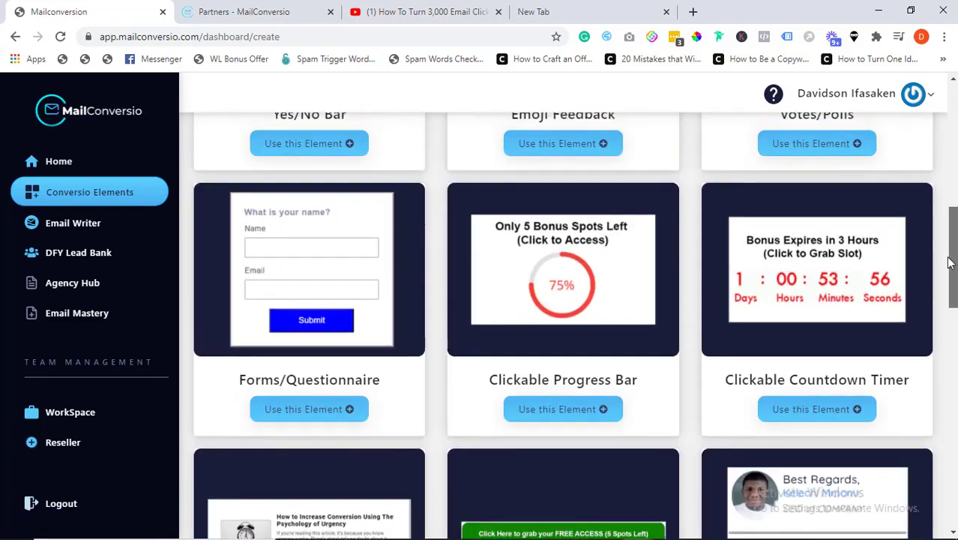
mouse_move(949, 260)
mouse_down()
mouse_move(952, 417)
mouse_move(943, 133)
mouse_up()
scroll(950, 419, down, 1)
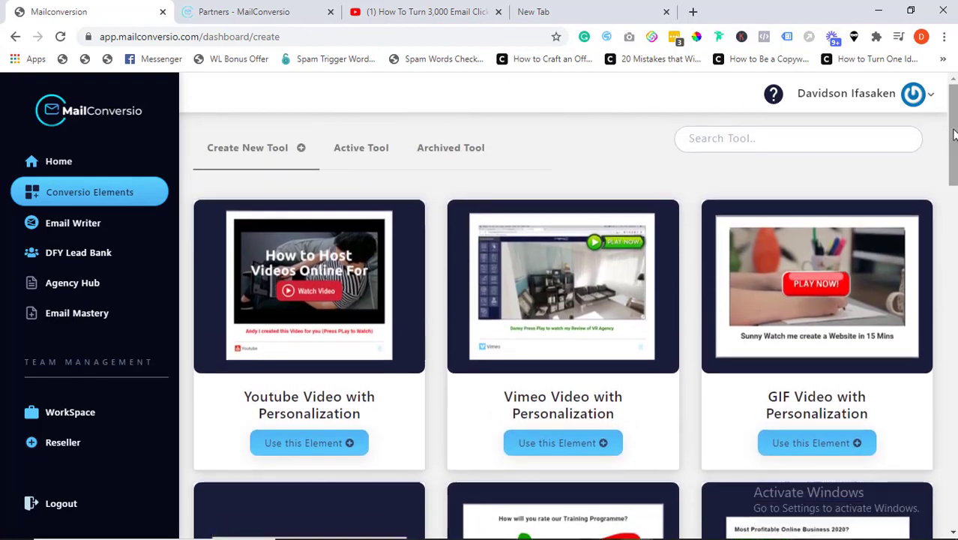
Step: Review the active elements' autoresponder code, dismiss the dialog, and return to the Home dashboard
click(562, 442)
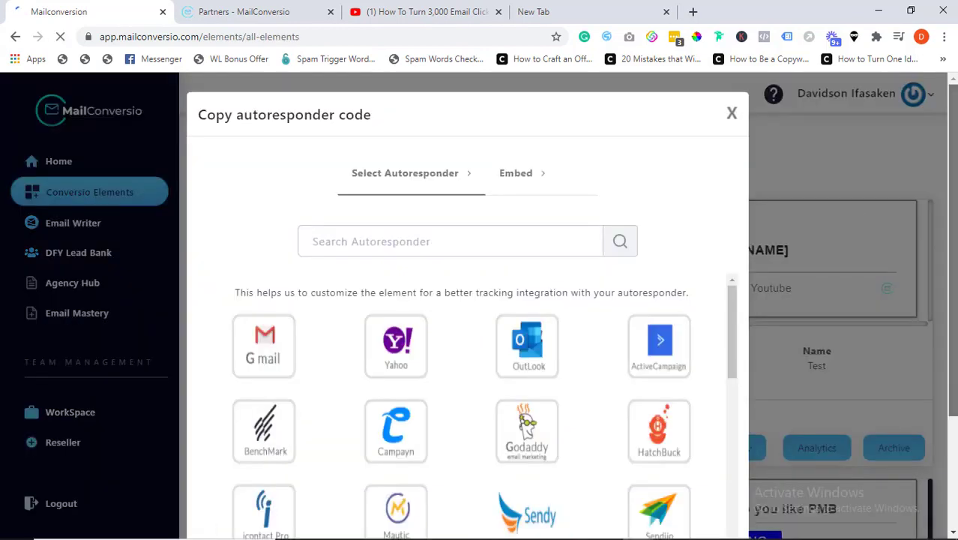
scroll(529, 318, down, 3)
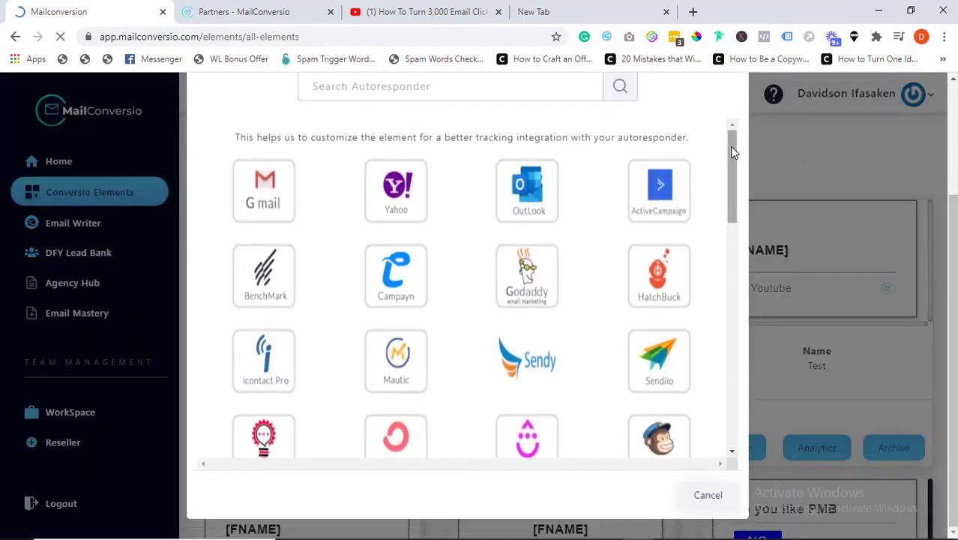
mouse_move(734, 162)
mouse_down()
mouse_move(726, 376)
mouse_move(736, 104)
mouse_up()
scroll(955, 221, up, 2)
scroll(955, 221, up, 1)
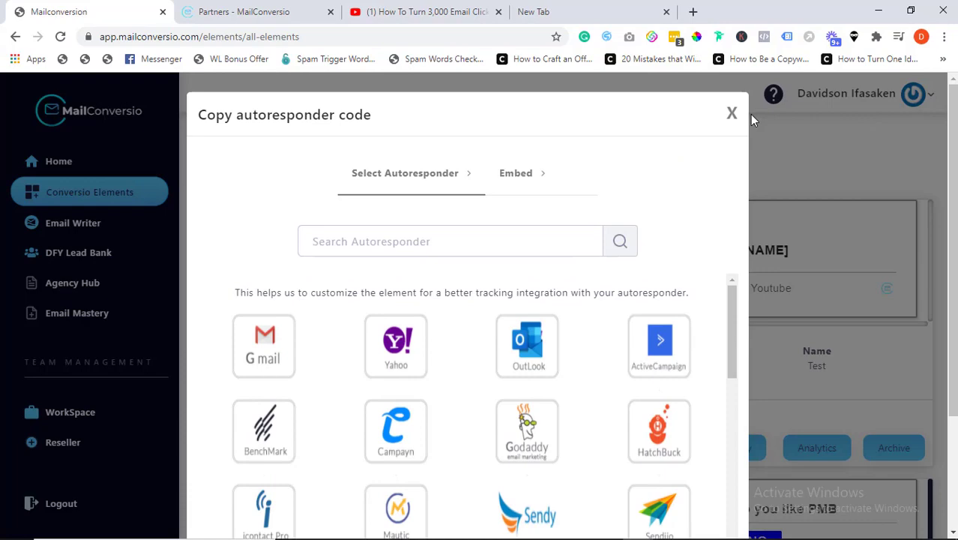
click(732, 113)
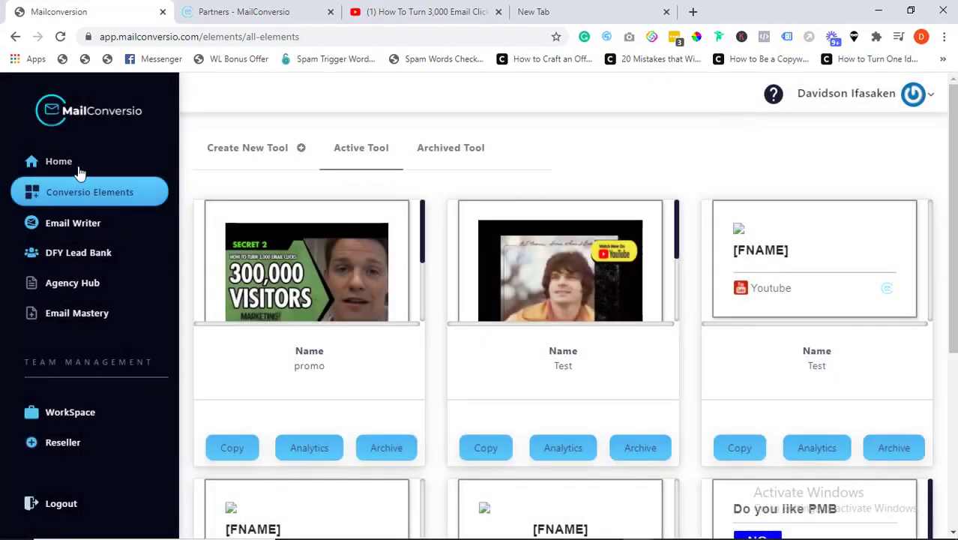
click(66, 164)
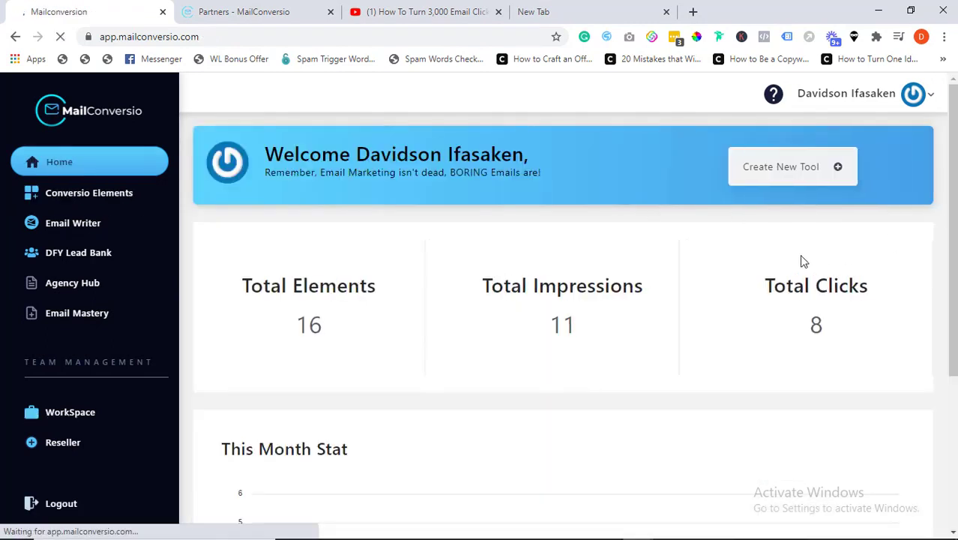
Step: Reopen the Create New Tool cards and scroll down to the social post previews and back
click(83, 195)
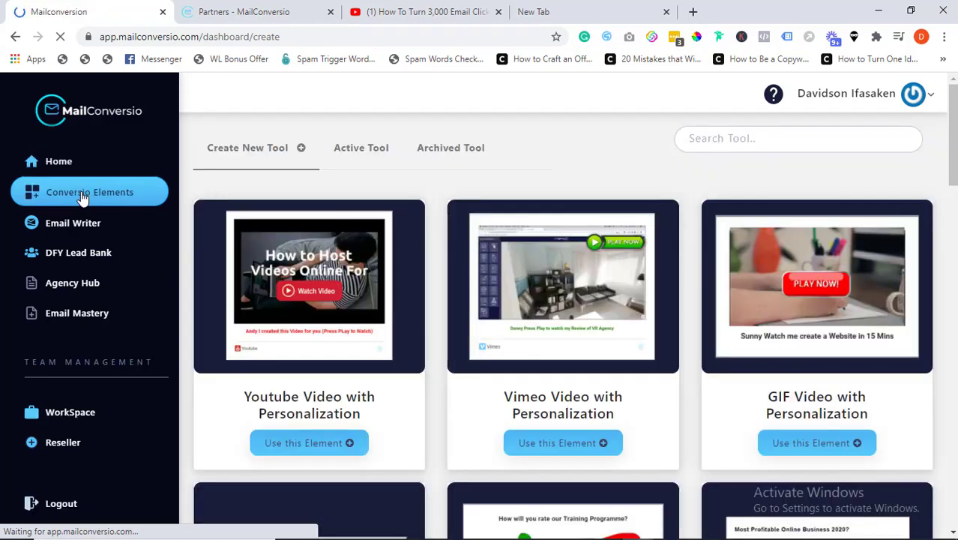
click(257, 155)
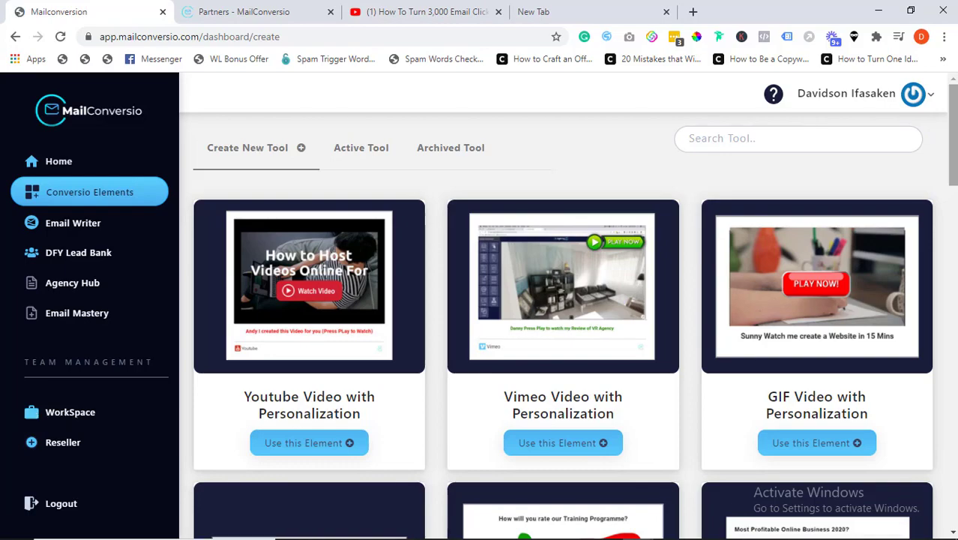
scroll(562, 322, down, 4)
scroll(562, 323, down, 7)
scroll(562, 322, down, 9)
scroll(562, 323, down, 2)
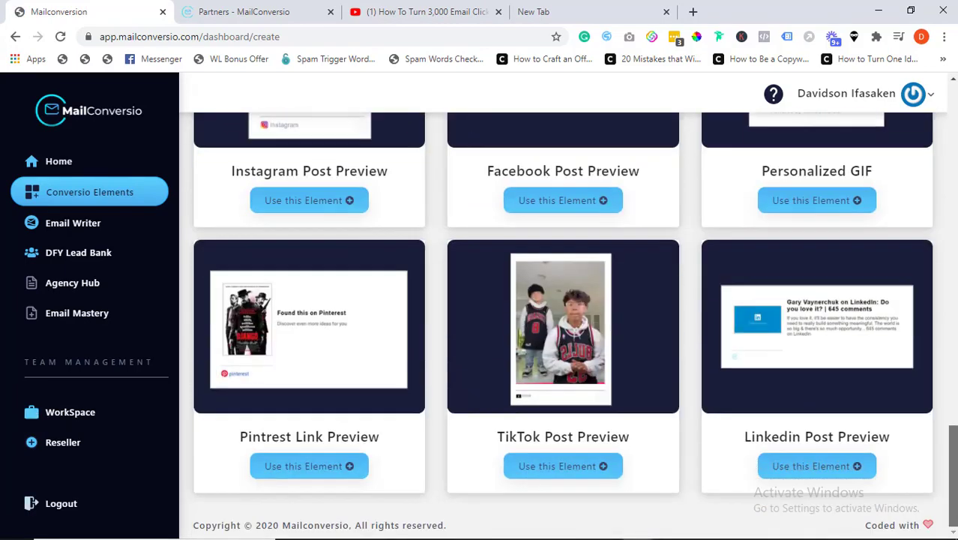
scroll(583, 274, up, 10)
scroll(584, 275, up, 10)
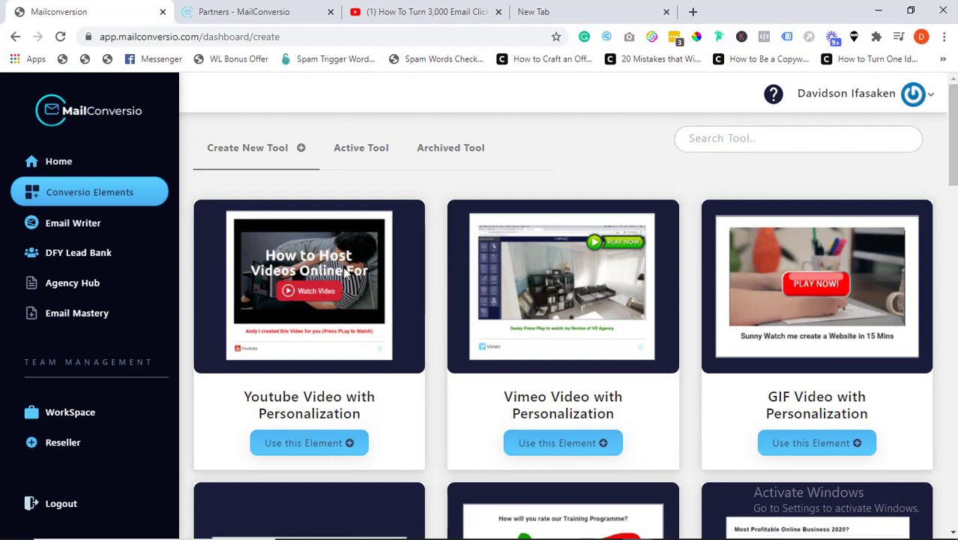
Step: Start a YouTube Video with Personalization element named 'Presell Campaign' with the pasted YouTube link
click(315, 445)
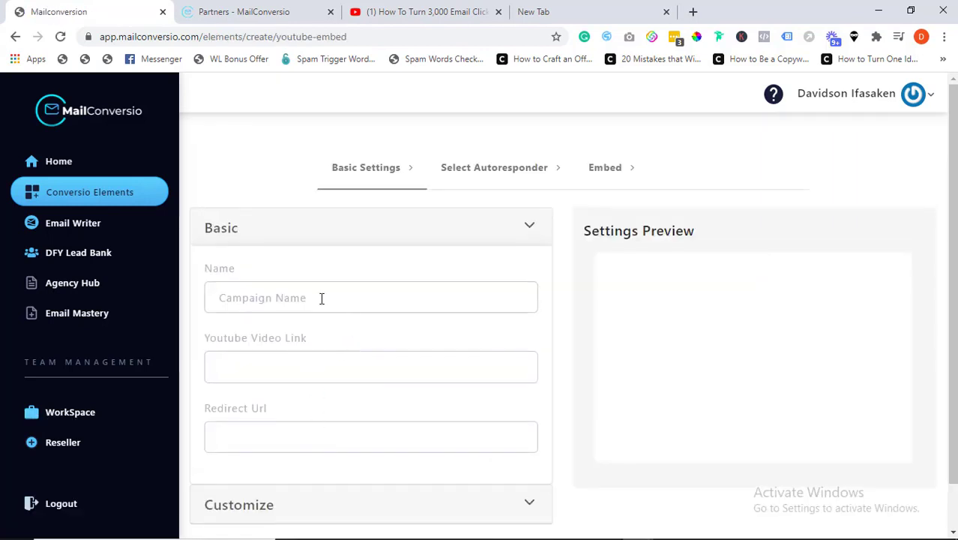
click(320, 298)
text(Presell Campa)
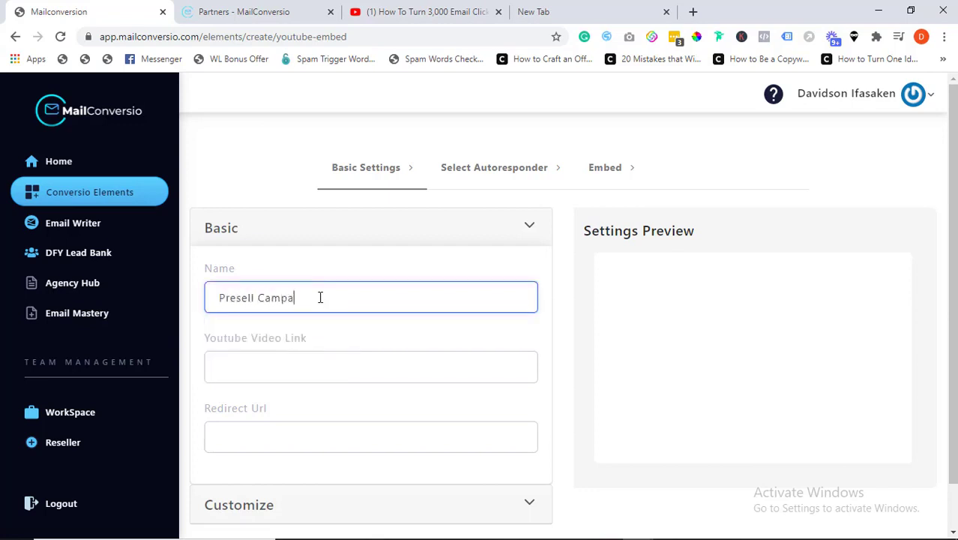
click(286, 353)
text(https://www.youtube.com/watch?v=Fyqkq_5DsPM&feature=youtu.be)
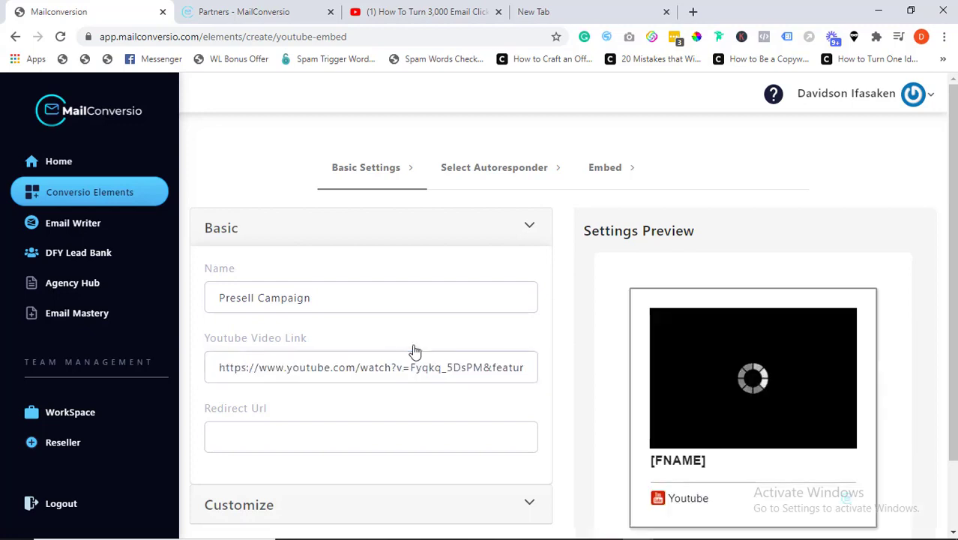
scroll(750, 337, down, 2)
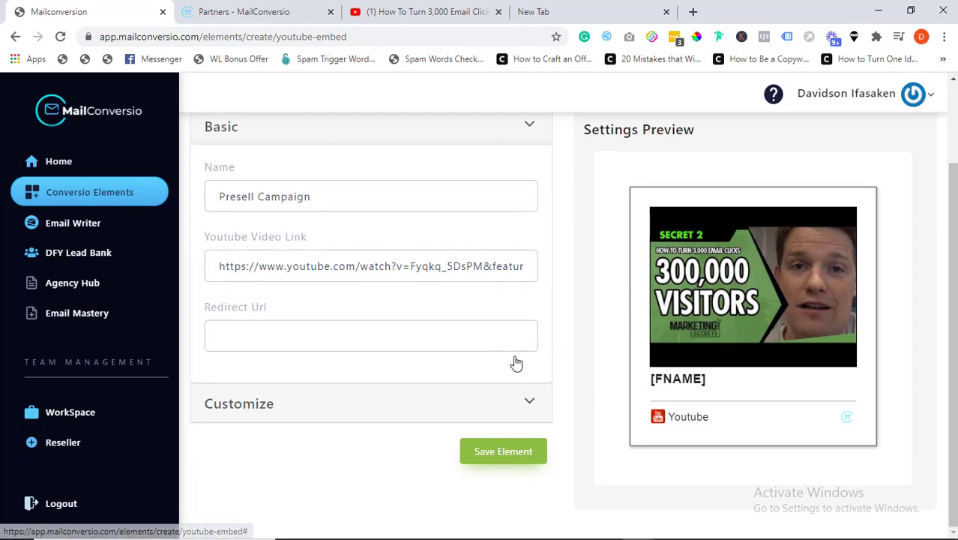
click(437, 415)
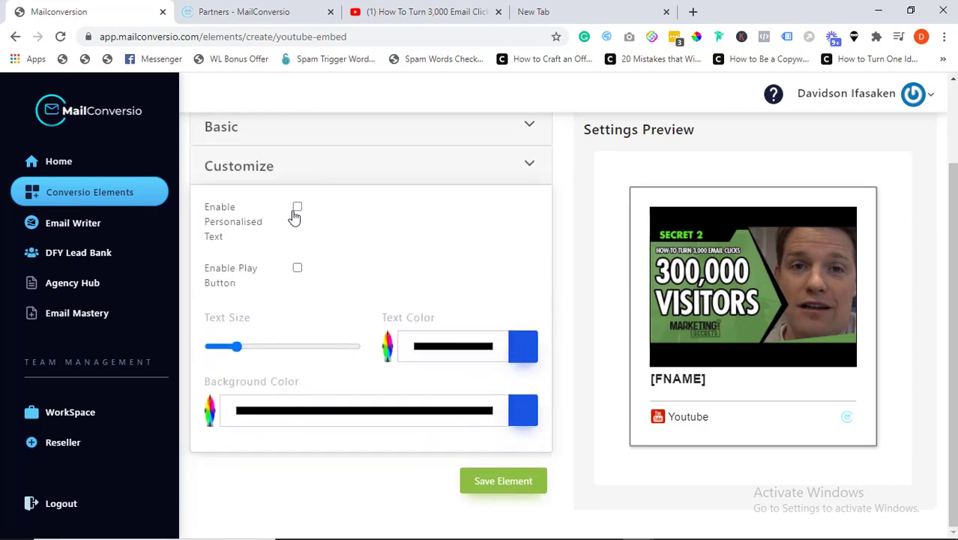
Step: Enable personalised text 'Hello [[firstname]], you need to check this out!' centred under the video
click(297, 207)
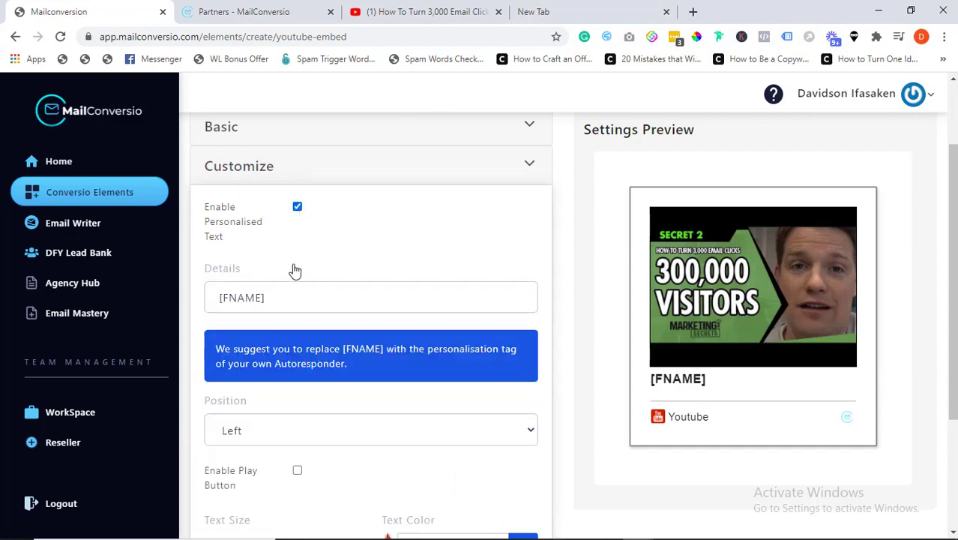
click(296, 297)
key(ctrl+a)
click(295, 297)
text(Hello [[firstname]], you need to check this out!)
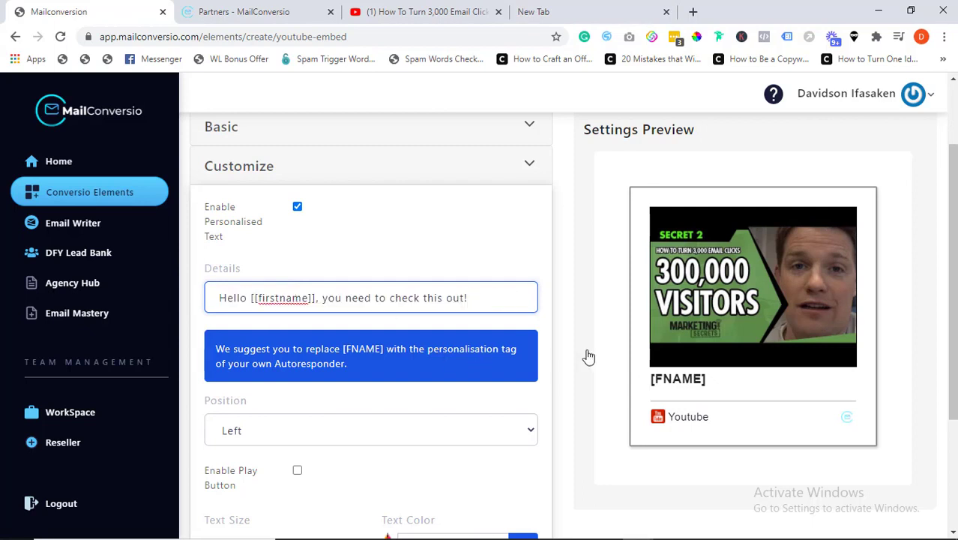
drag(953, 297, 954, 316)
click(462, 225)
click(293, 403)
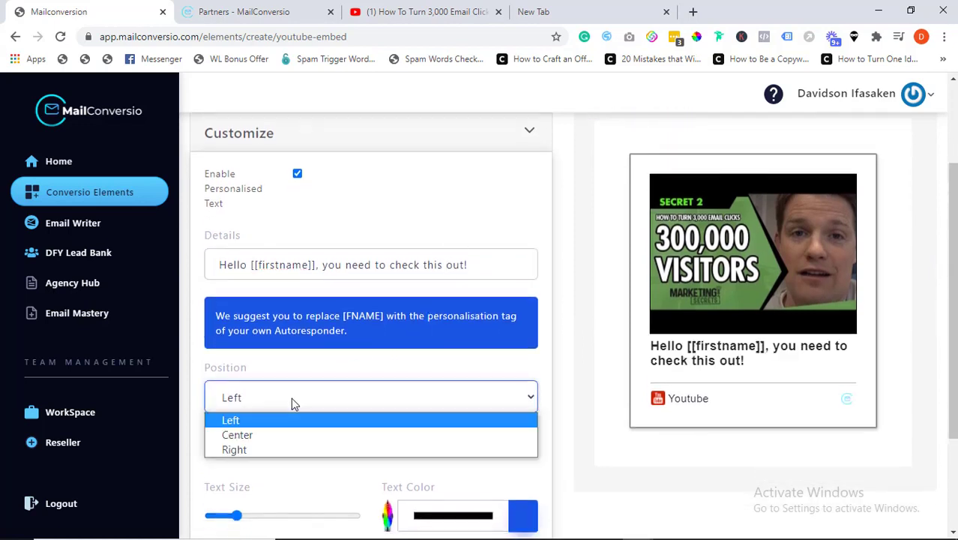
click(289, 434)
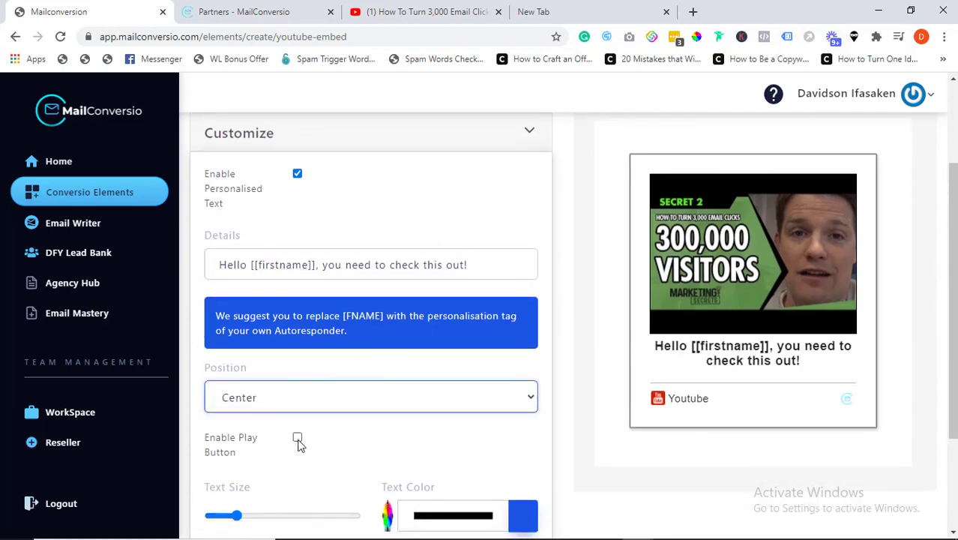
scroll(314, 390, down, 1)
scroll(326, 344, down, 1)
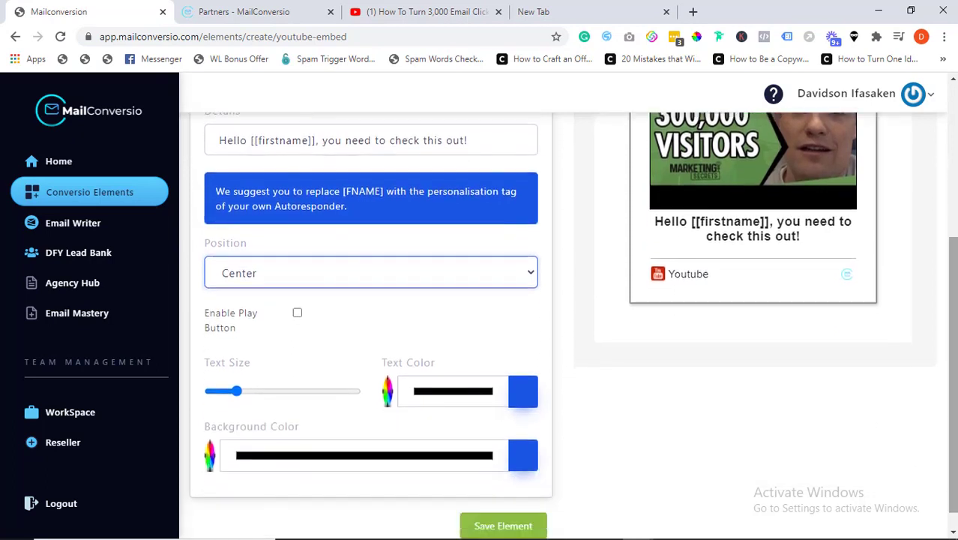
Step: Overlay a centred WATCH play button on the video thumbnail
click(297, 313)
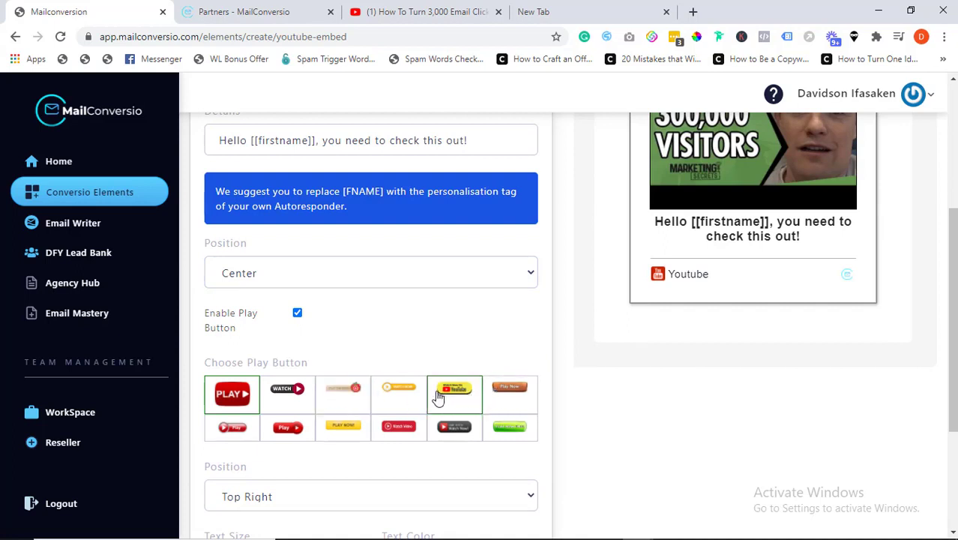
click(289, 396)
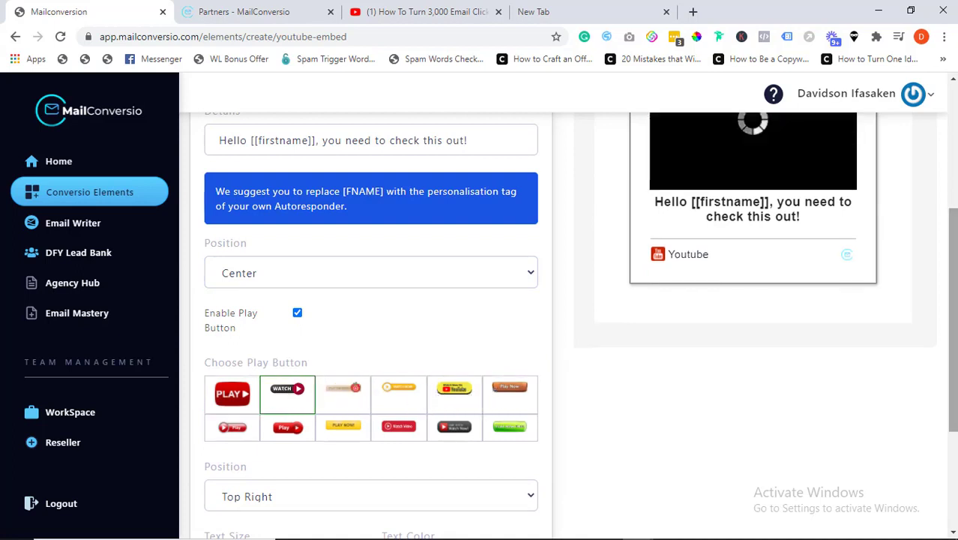
scroll(371, 322, up, 3)
scroll(371, 322, down, 1)
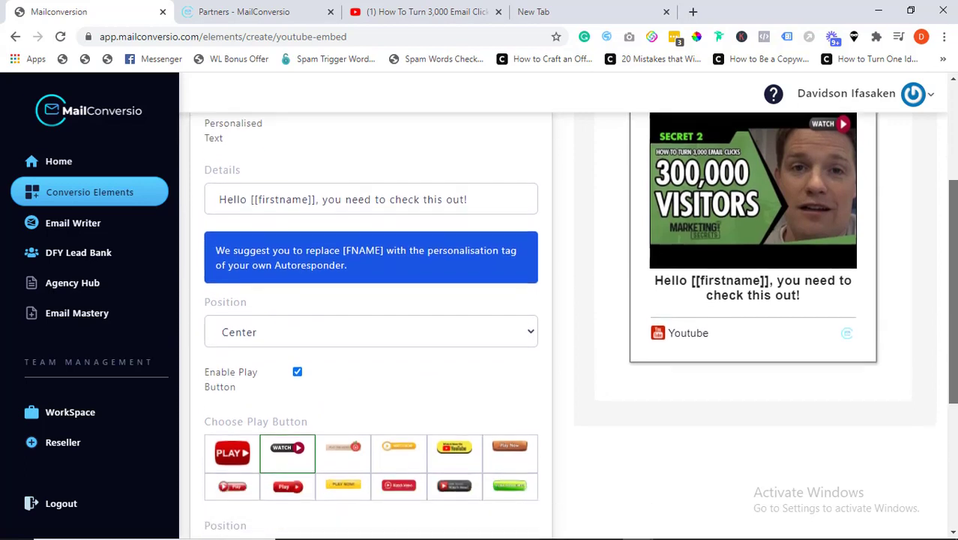
scroll(371, 323, down, 3)
click(335, 319)
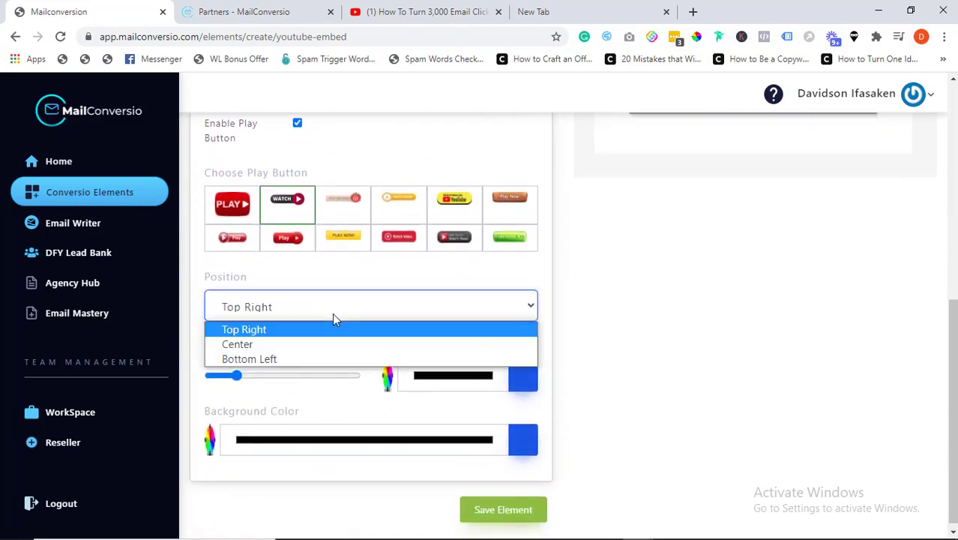
click(292, 345)
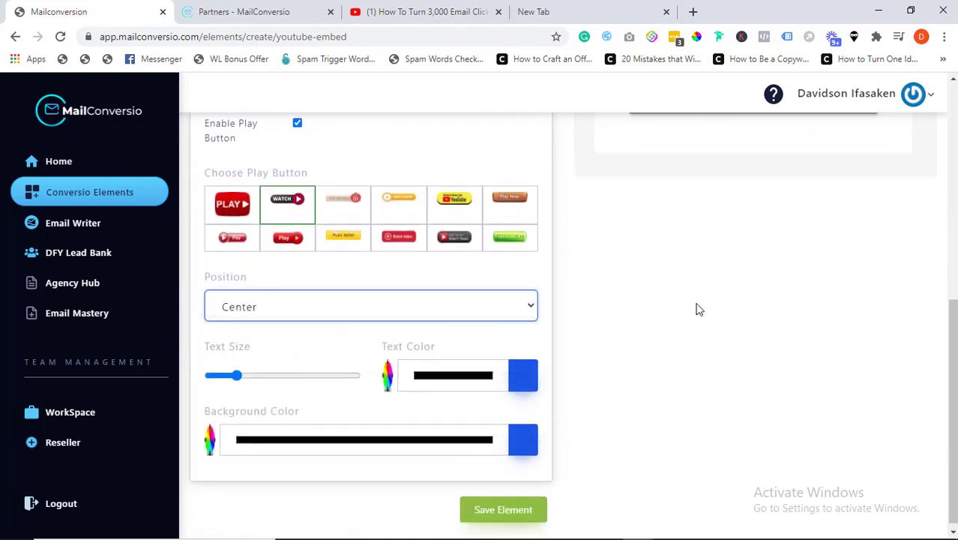
scroll(371, 300, up, 5)
click(296, 206)
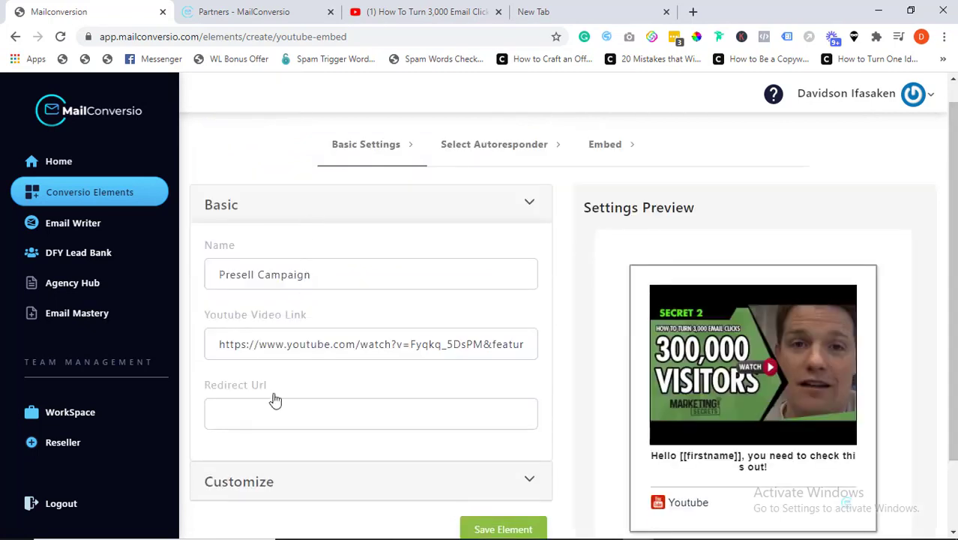
Step: Copy the YouTube video link into the Redirect Url field
click(270, 342)
key(ctrl+a)
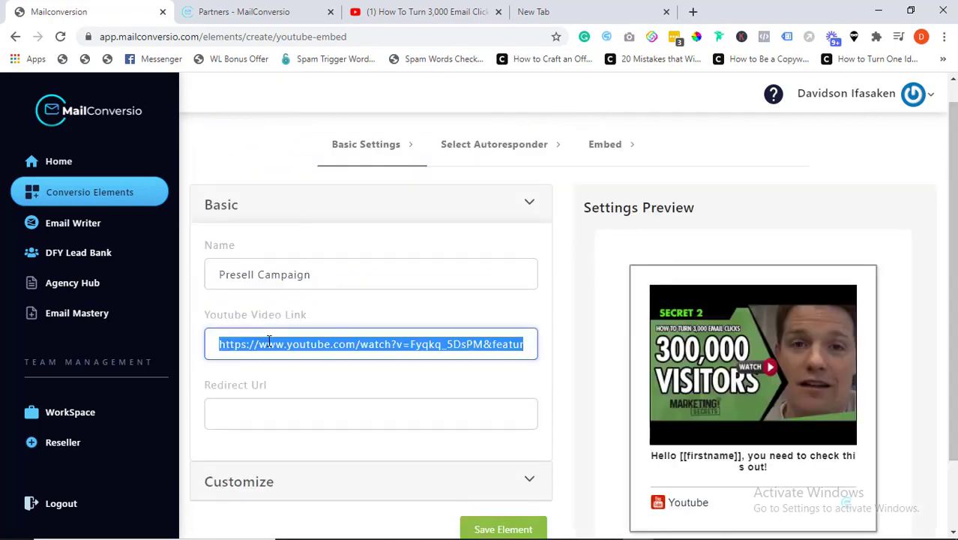
click(281, 413)
key(ctrl+v)
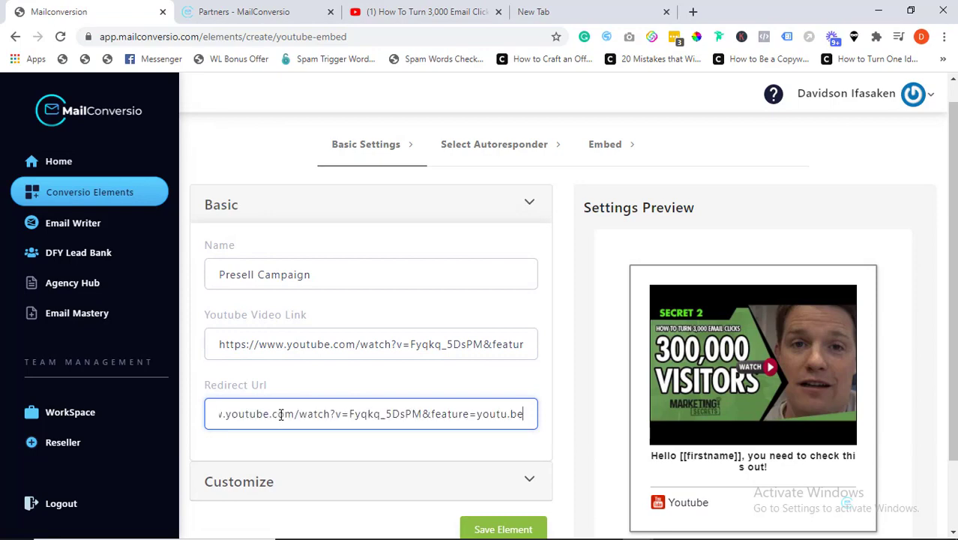
click(572, 392)
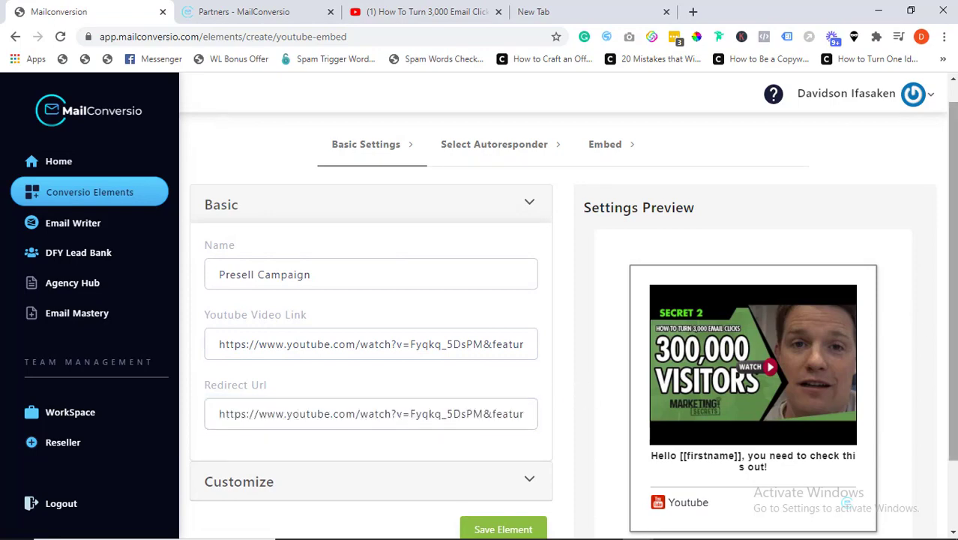
Step: Shrink the greeting text size and pick a dark blue background colour
drag(952, 194, 952, 416)
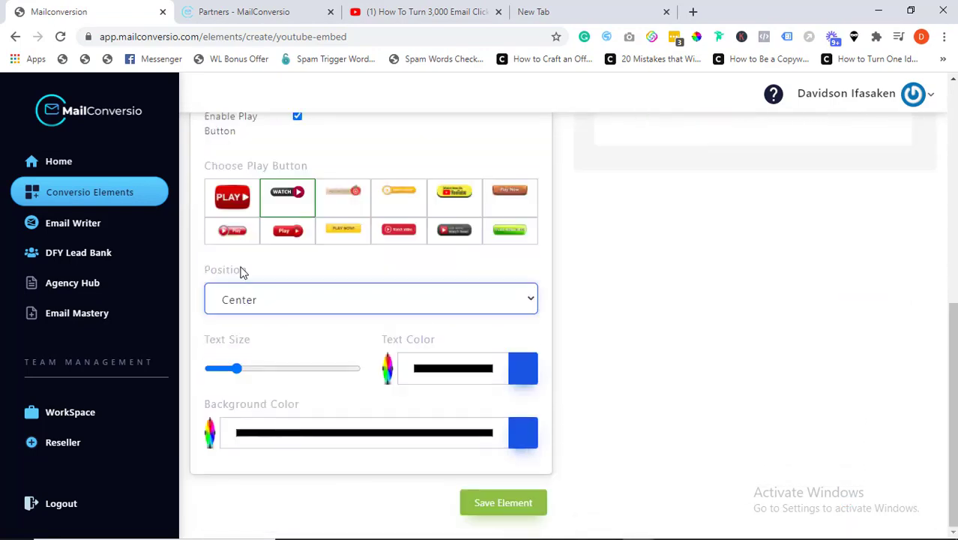
scroll(371, 300, up, 2)
mouse_move(234, 480)
mouse_down()
mouse_move(263, 480)
mouse_move(230, 481)
mouse_up()
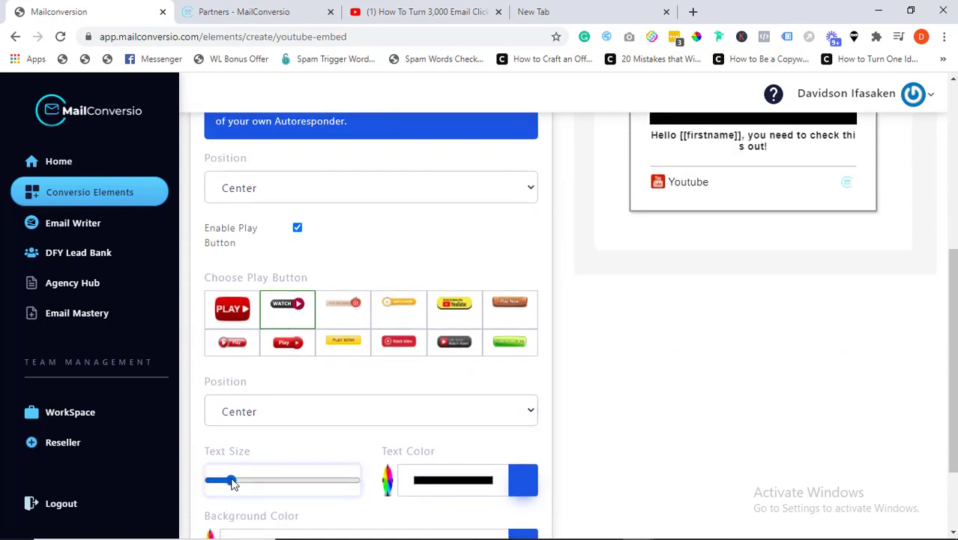
click(429, 484)
scroll(375, 449, down, 1)
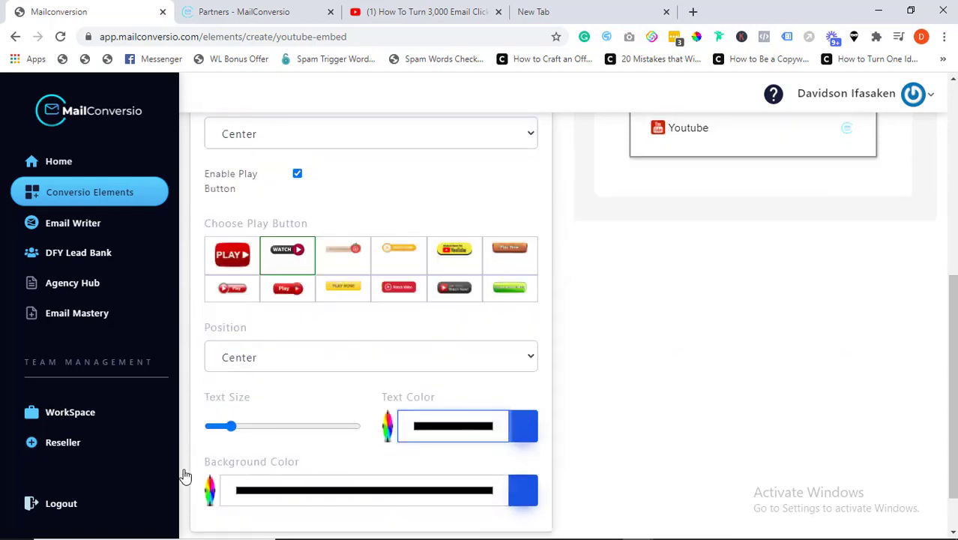
click(297, 493)
click(349, 339)
click(312, 410)
click(456, 398)
Step: Change the background colour to white and return to the Basic settings
scroll(456, 398, up, 1)
scroll(456, 398, up, 3)
scroll(375, 337, down, 5)
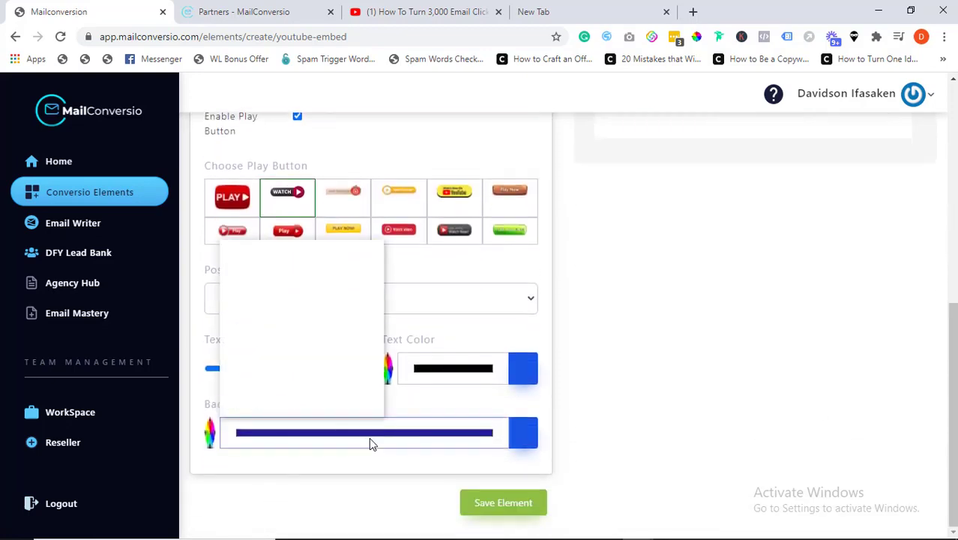
click(369, 434)
click(222, 240)
click(513, 335)
scroll(513, 335, up, 5)
scroll(512, 335, up, 2)
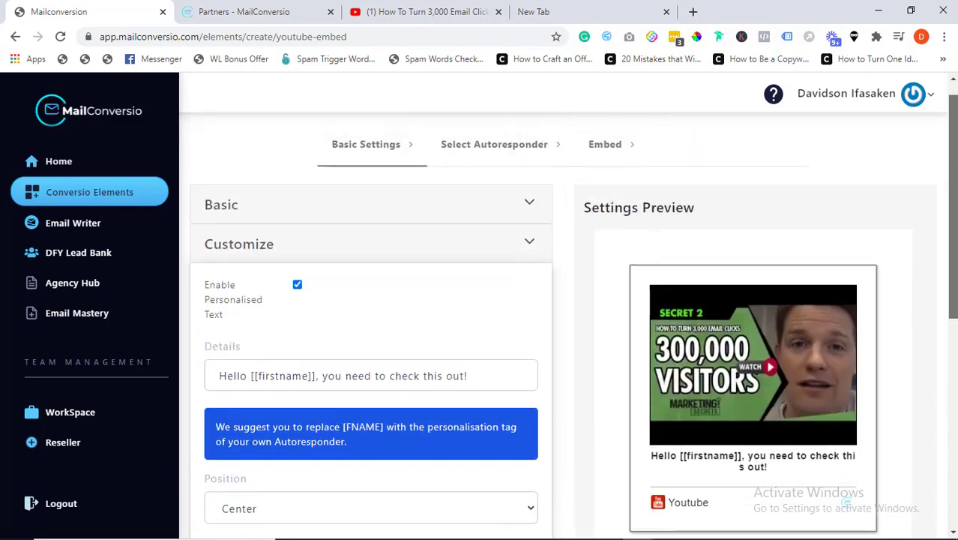
click(305, 238)
click(305, 210)
scroll(305, 225, down, 1)
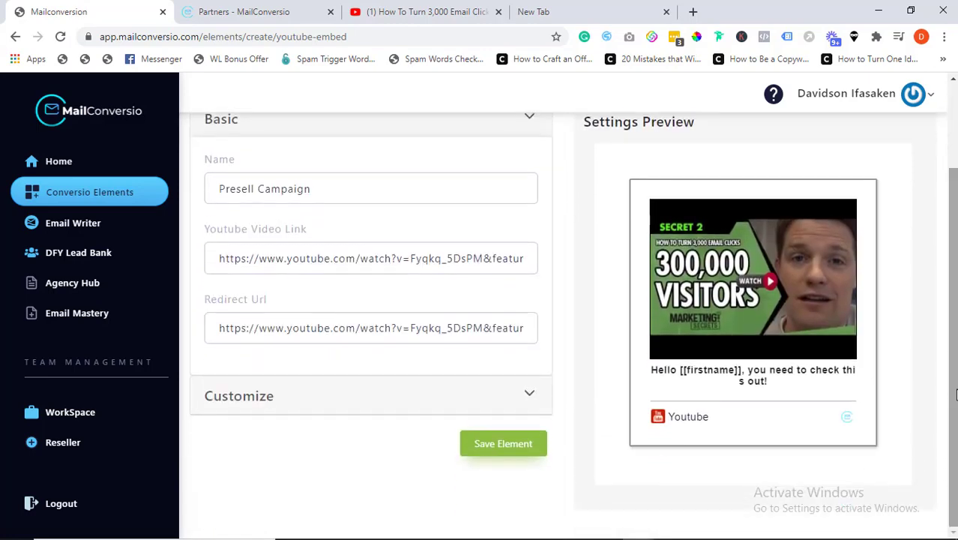
Step: Save the Presell Campaign element, copy its embed HTML code, and view All elements
click(503, 442)
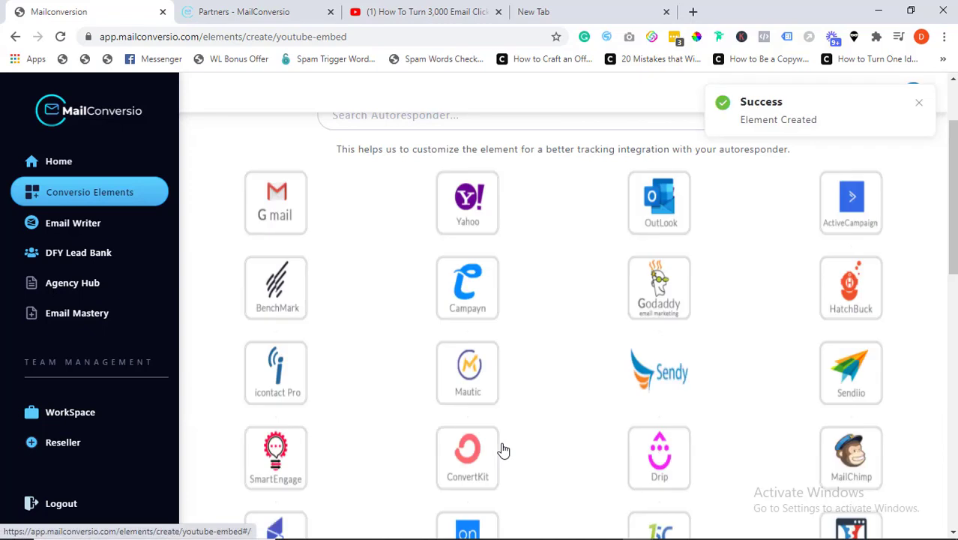
scroll(950, 247, up, 1)
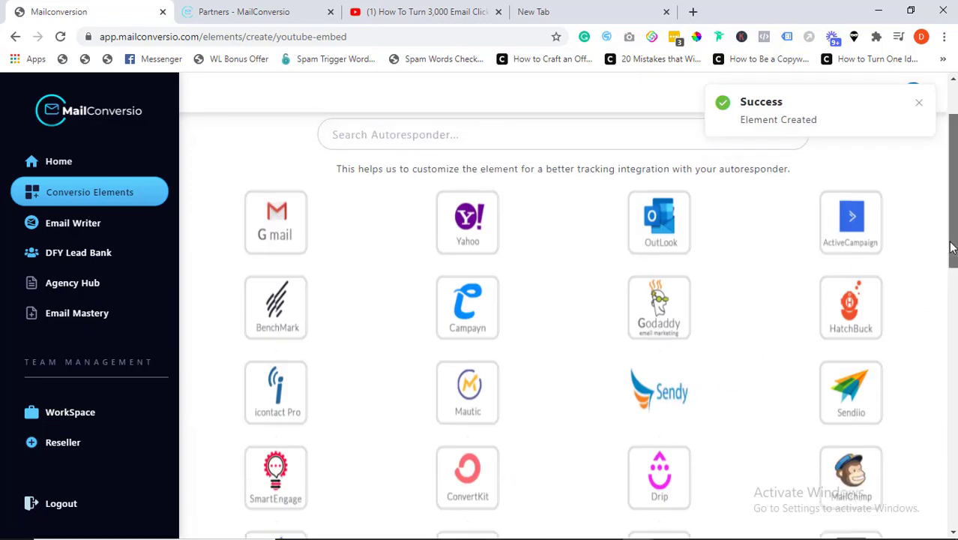
mouse_move(950, 247)
mouse_down()
mouse_move(952, 231)
mouse_move(952, 417)
mouse_up()
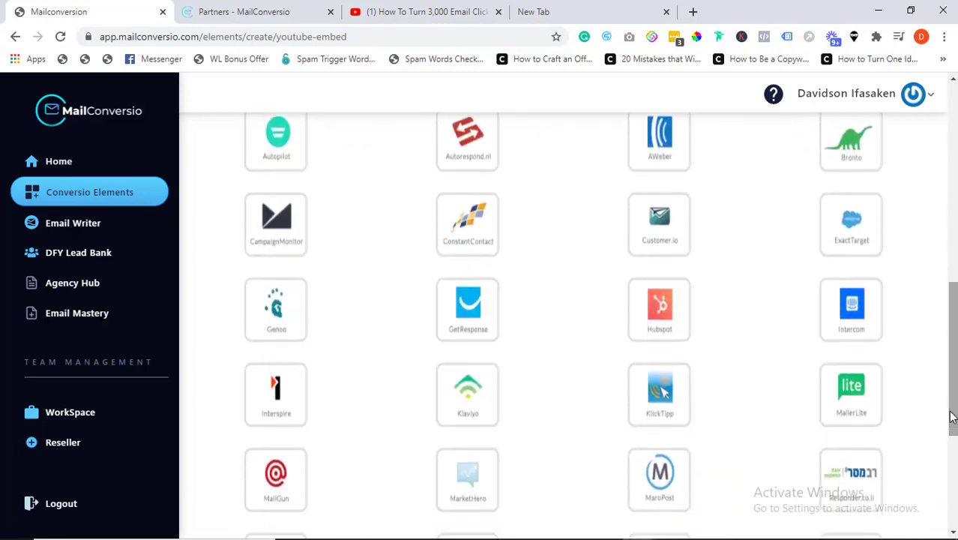
click(475, 324)
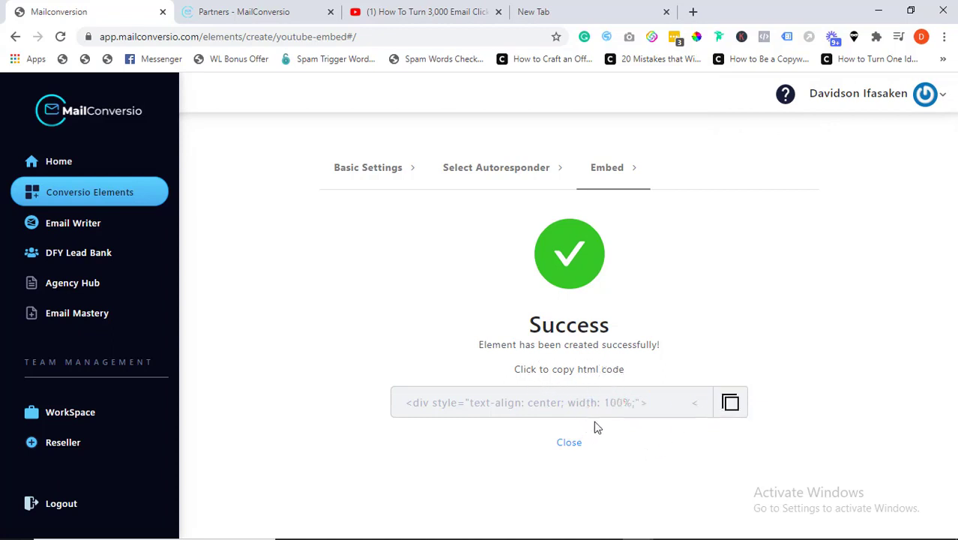
click(569, 444)
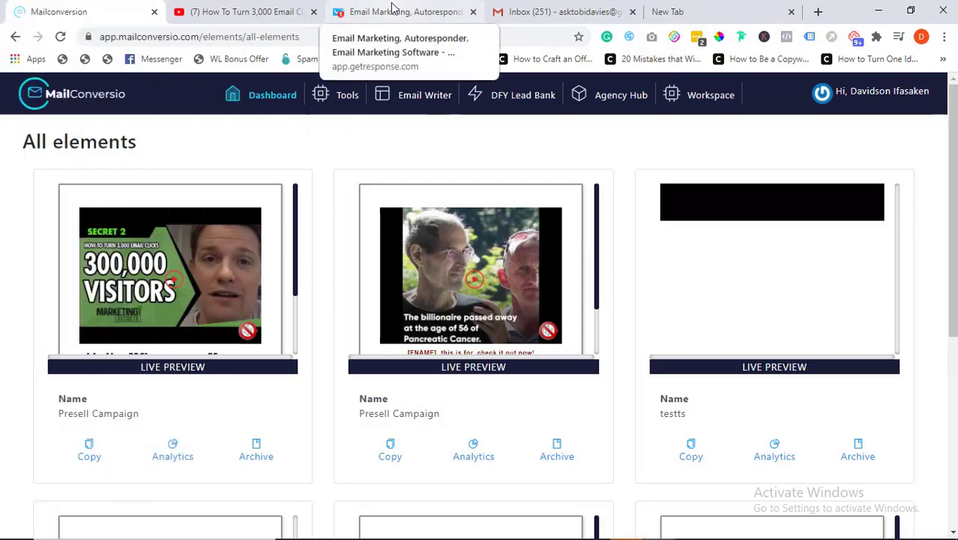
Step: In GetResponse, create a newsletter titled 'Check this out now!' and paste the element's HTML
click(391, 10)
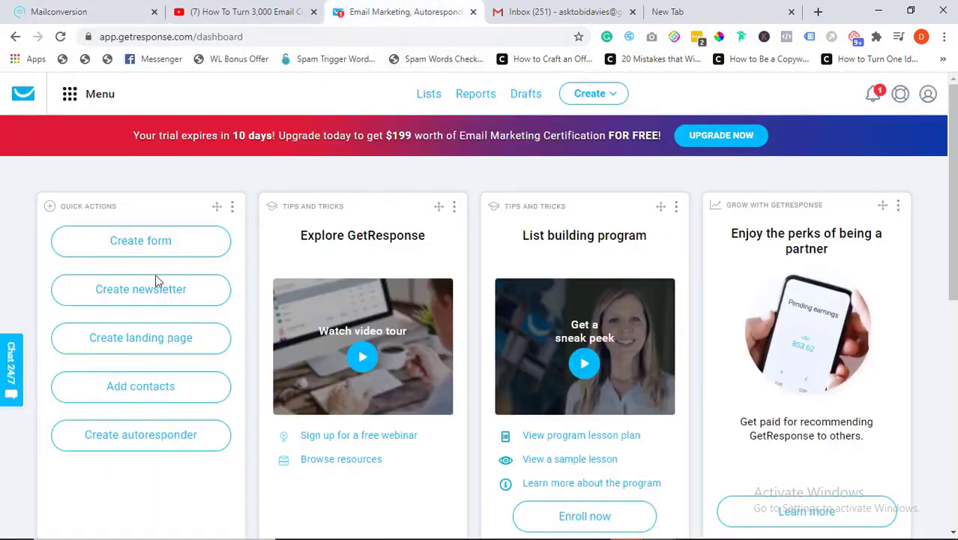
click(134, 292)
text(Check this out now!)
scroll(663, 373, down, 3)
scroll(662, 373, down, 3)
scroll(295, 292, down, 3)
click(296, 289)
scroll(296, 294, up, 5)
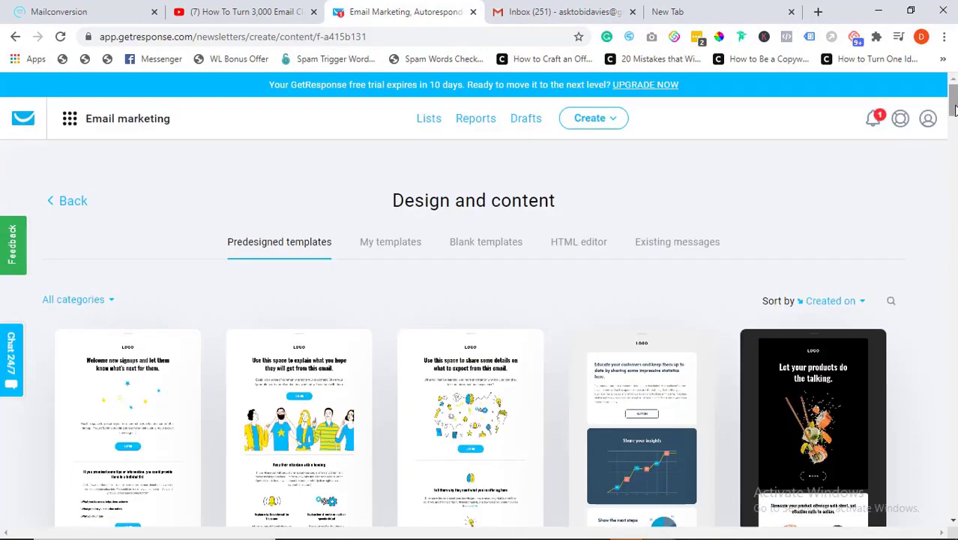
click(584, 243)
key(ctrl+v)
Step: Preview the newsletter, continue to its settings, and send a test message
scroll(703, 335, down, 2)
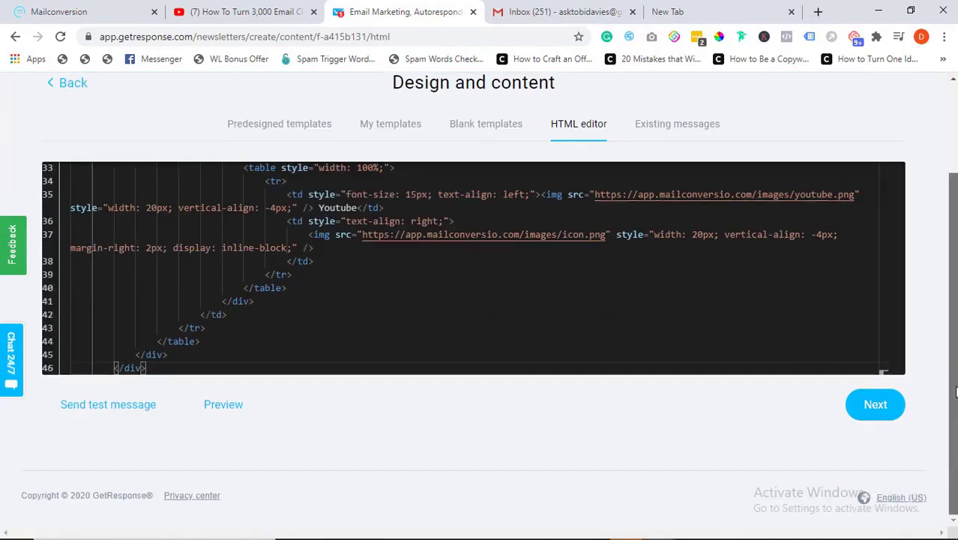
click(223, 405)
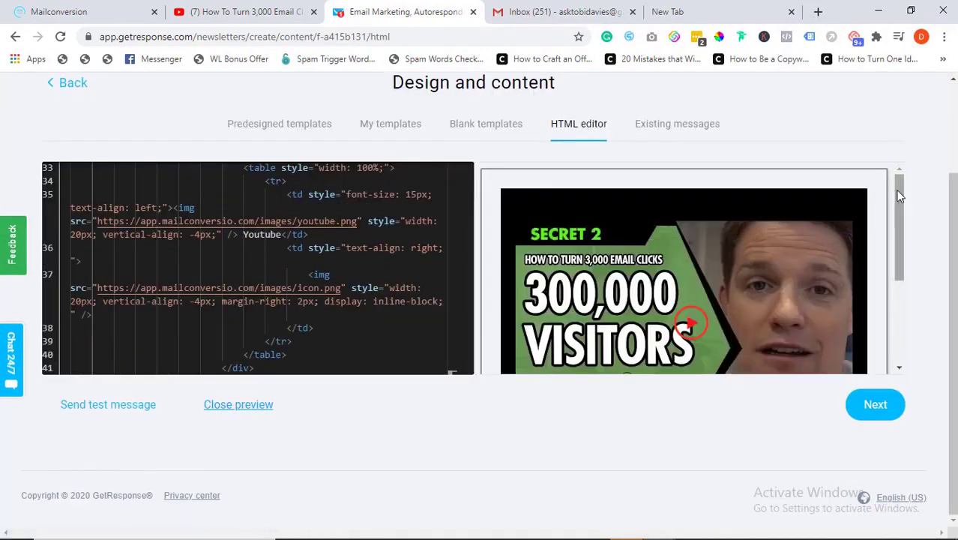
drag(899, 193, 898, 274)
click(872, 406)
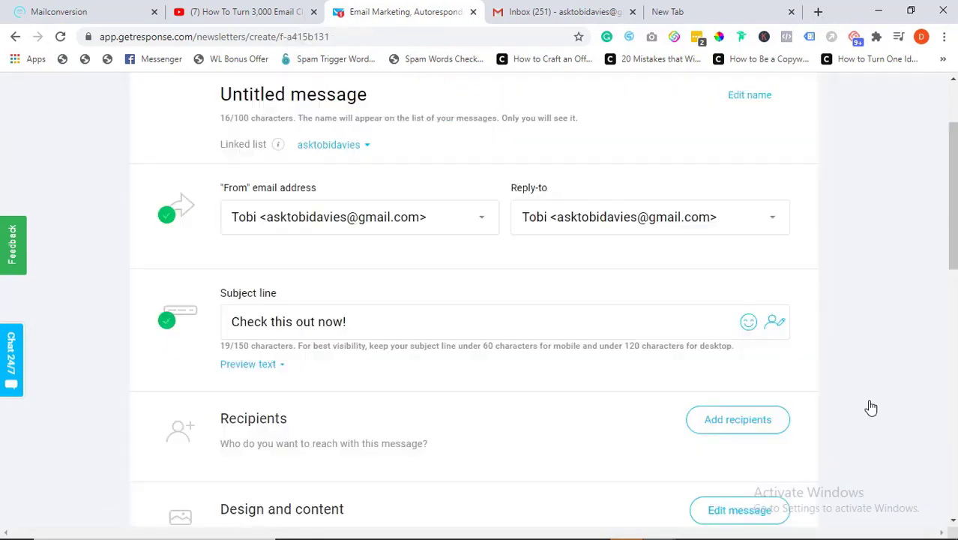
scroll(658, 359, down, 2)
scroll(658, 359, down, 2)
scroll(658, 359, down, 2)
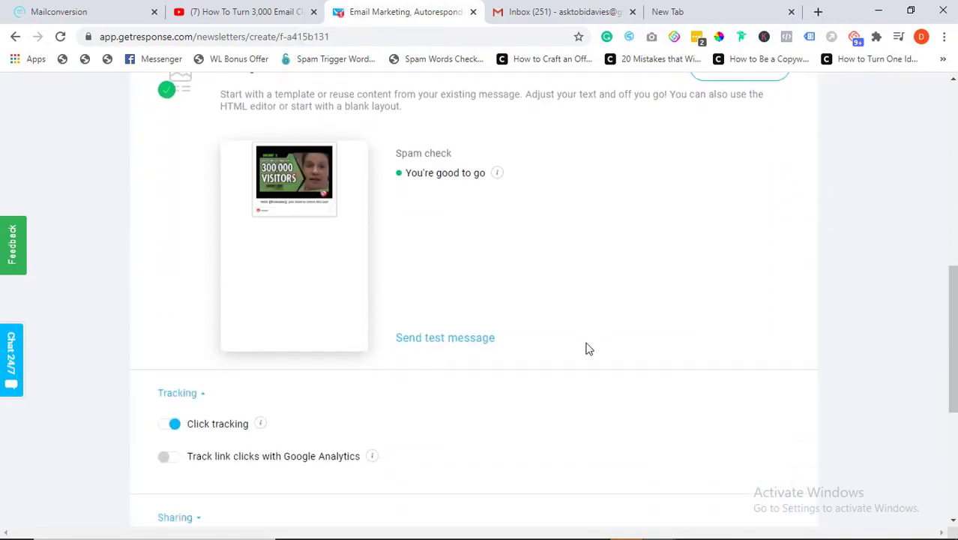
click(468, 338)
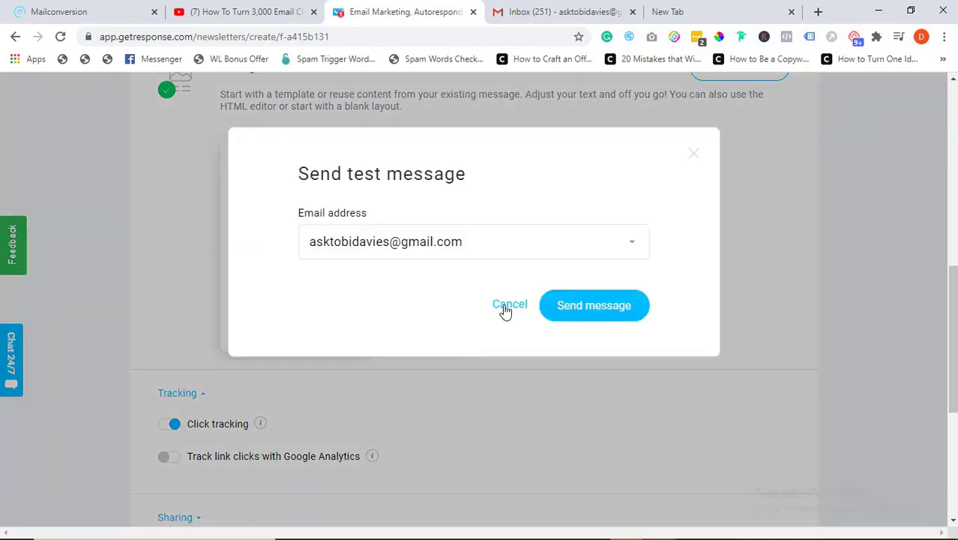
click(574, 314)
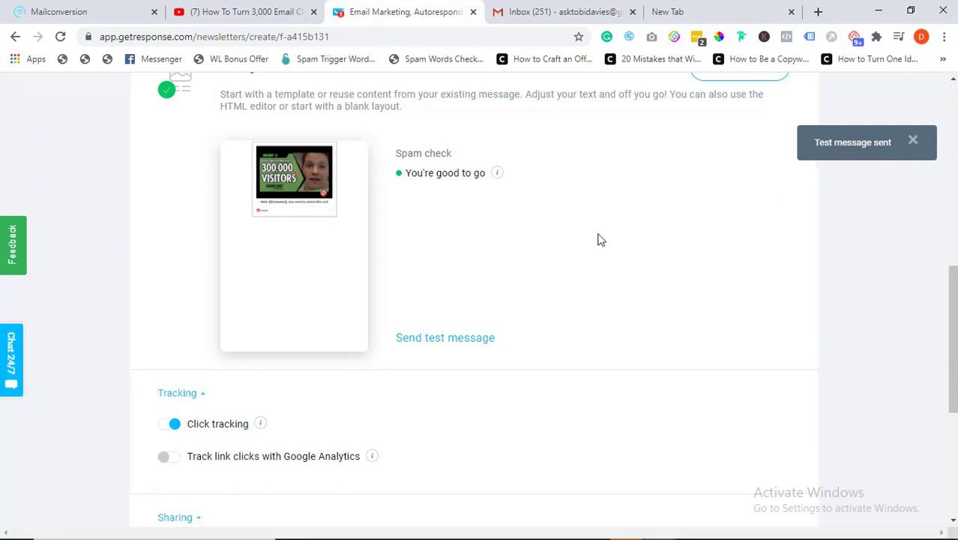
Step: Open the 'Check this out now!' email in Gmail and highlight its personalized video greeting
click(534, 11)
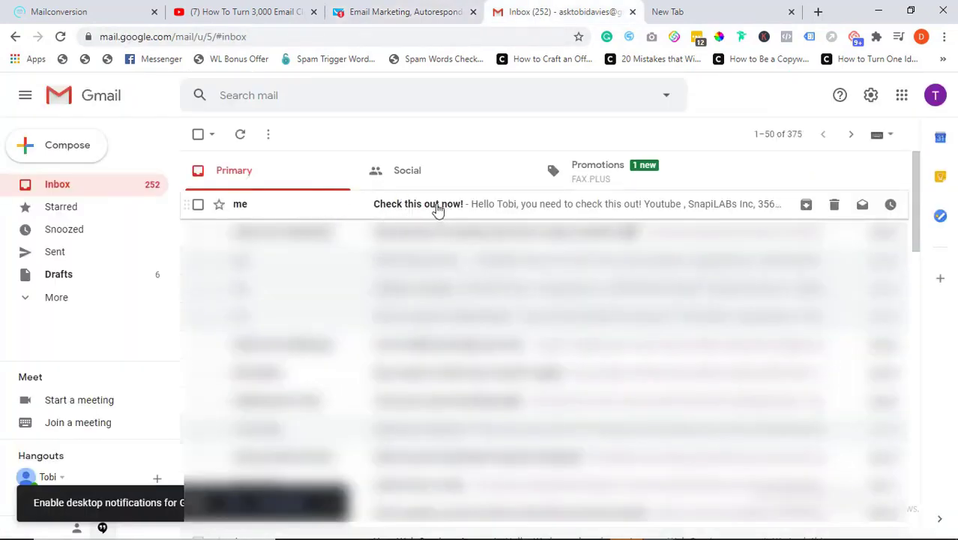
click(439, 209)
drag(930, 353, 919, 302)
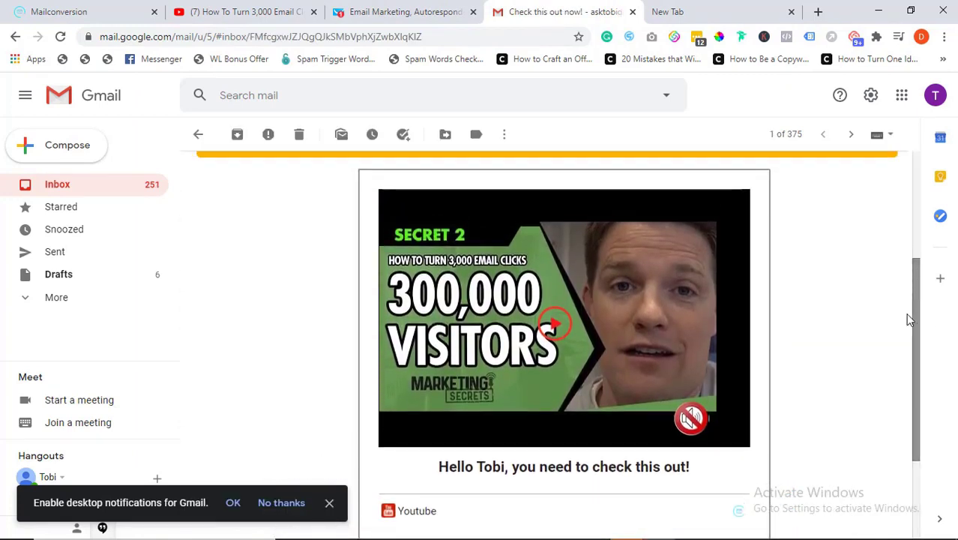
mouse_move(440, 467)
mouse_down()
mouse_move(703, 473)
mouse_move(433, 461)
mouse_up()
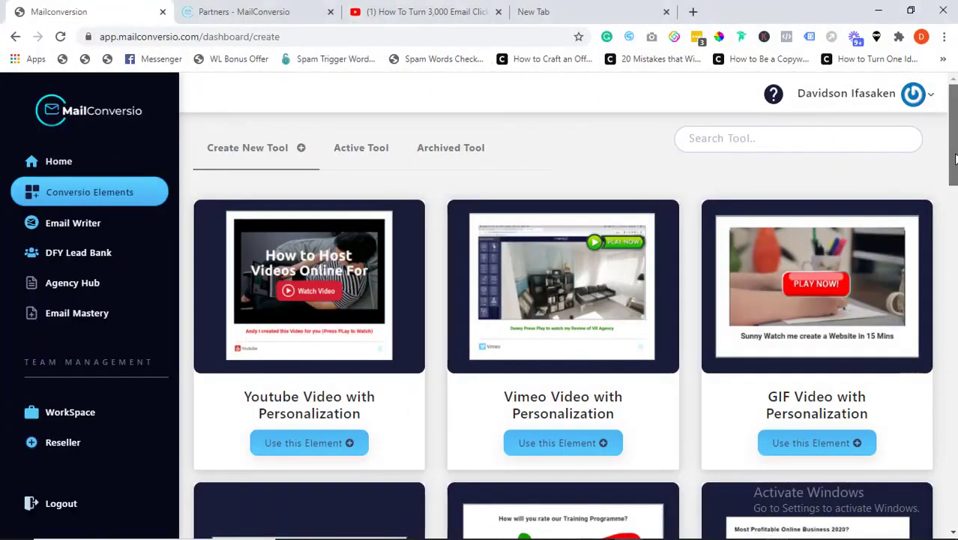
drag(954, 155, 954, 274)
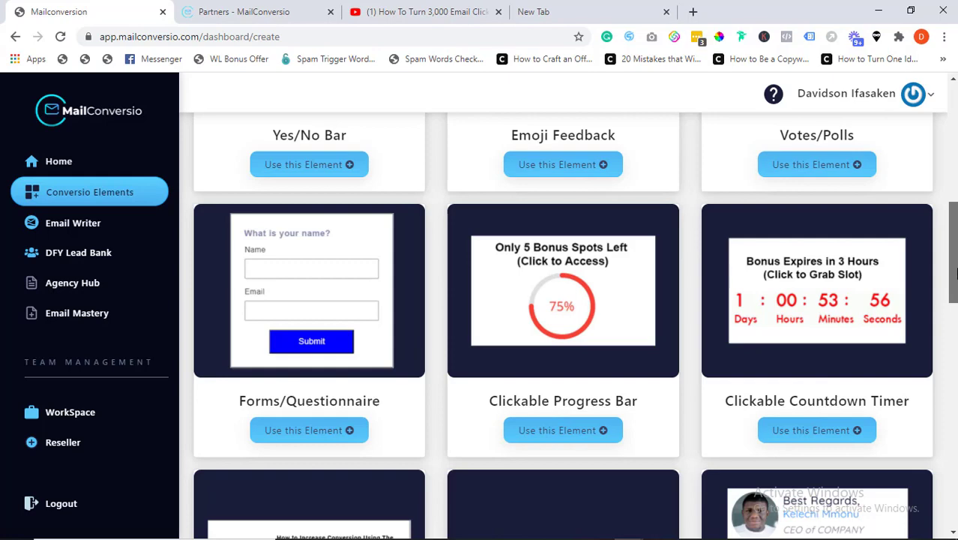
drag(954, 274, 955, 161)
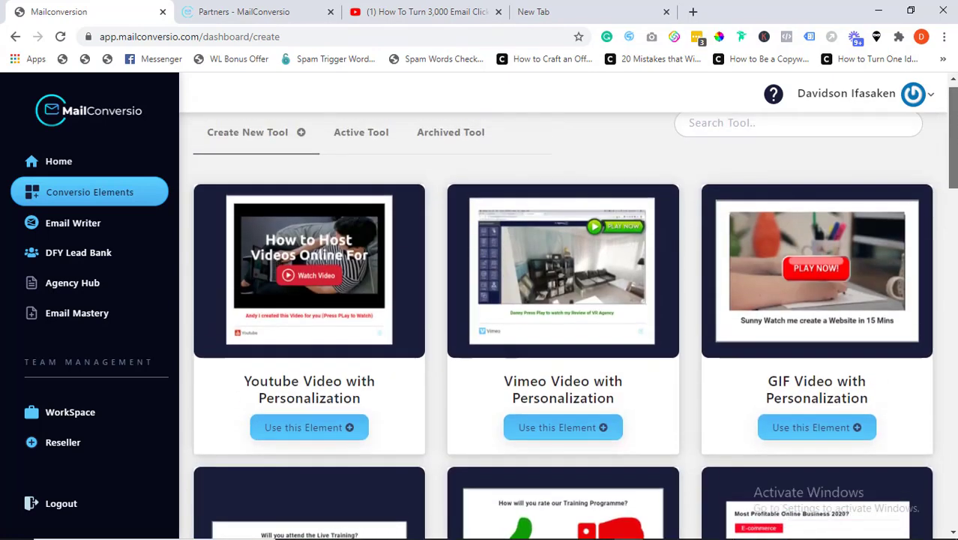
scroll(573, 326, up, 1)
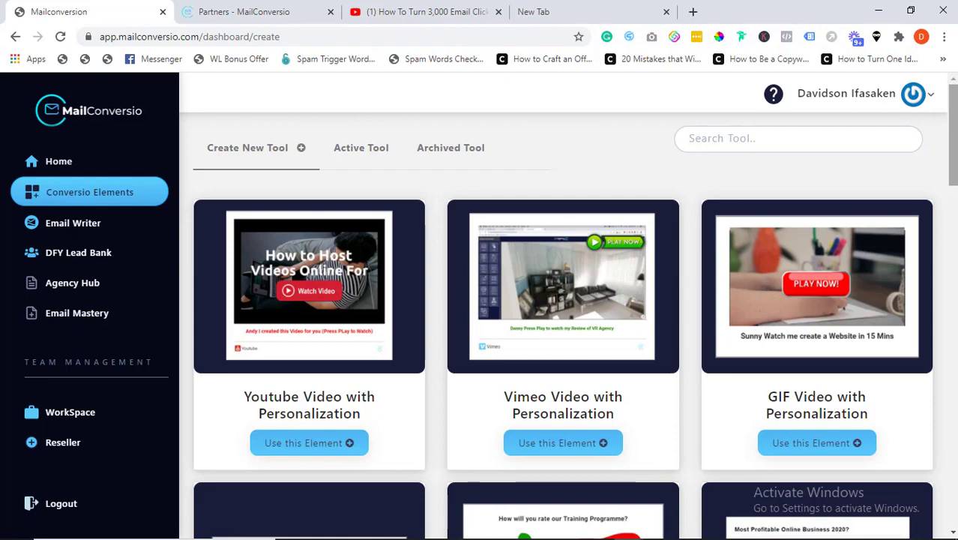
scroll(562, 330, down, 2)
scroll(562, 330, down, 1)
scroll(562, 330, down, 1)
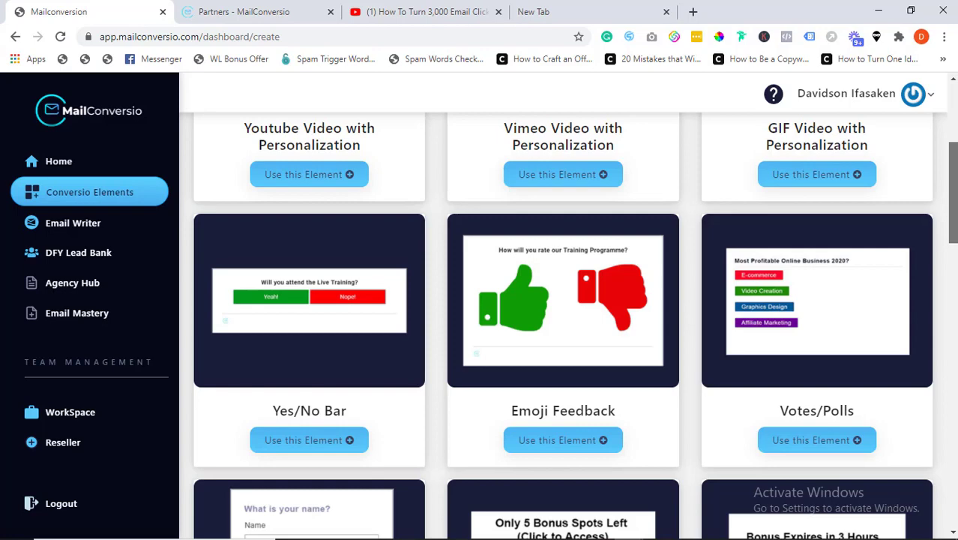
scroll(954, 358, down, 4)
scroll(954, 358, down, 1)
scroll(954, 358, down, 4)
drag(954, 359, 948, 445)
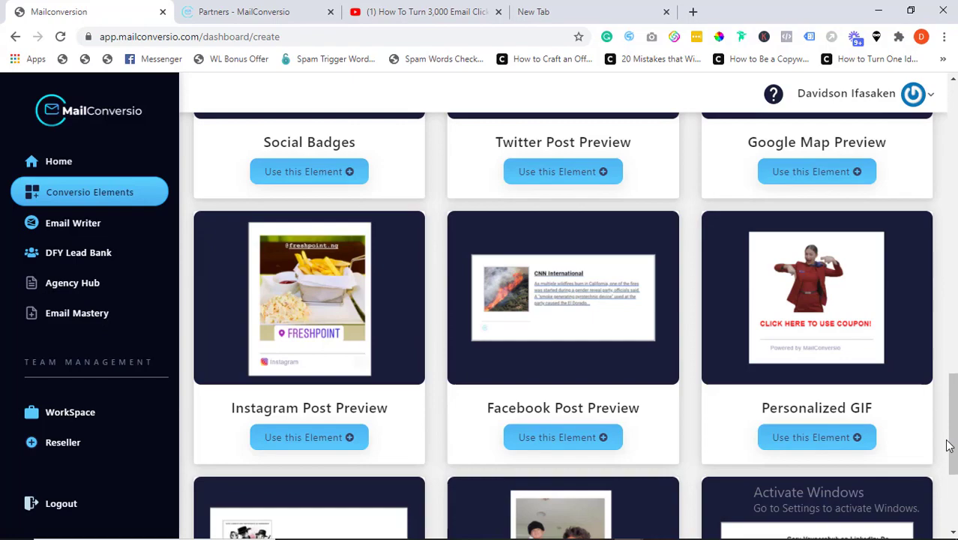
drag(955, 446, 954, 133)
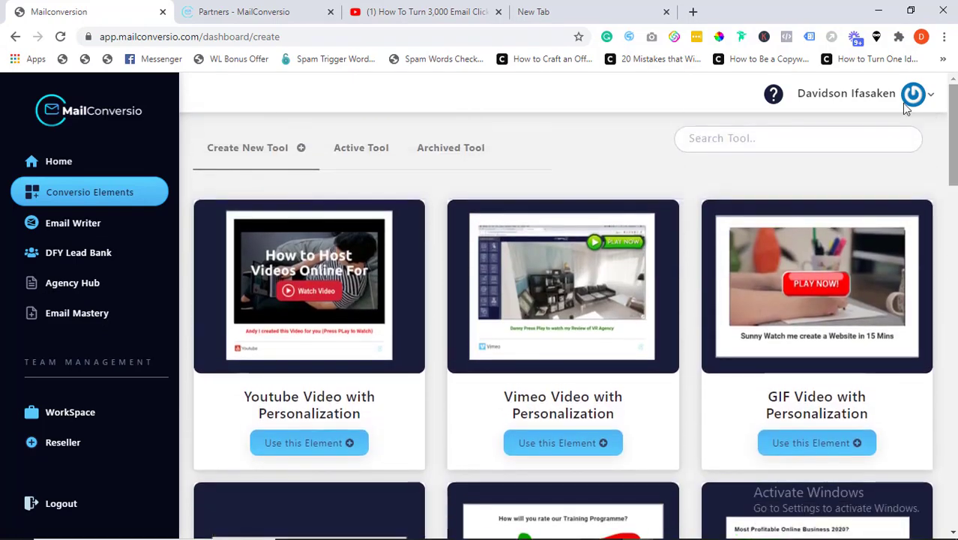
Step: View the Presell Campaign element's autoresponder code, then go to the Email Mastery lessons
click(360, 150)
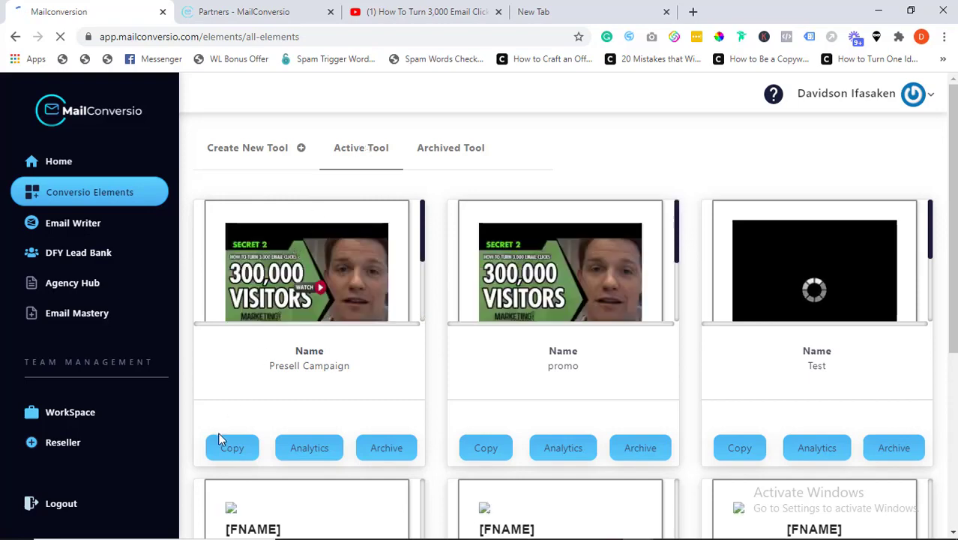
click(231, 447)
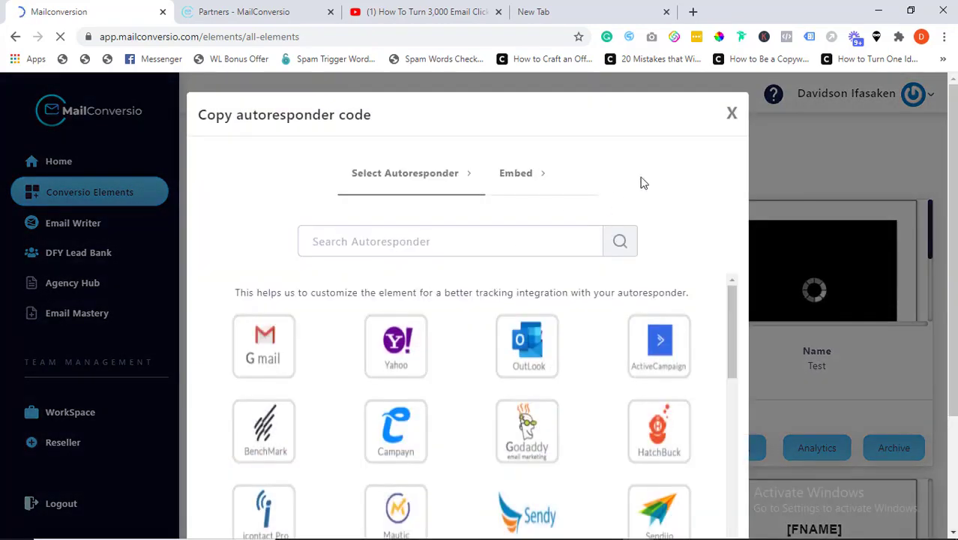
click(731, 114)
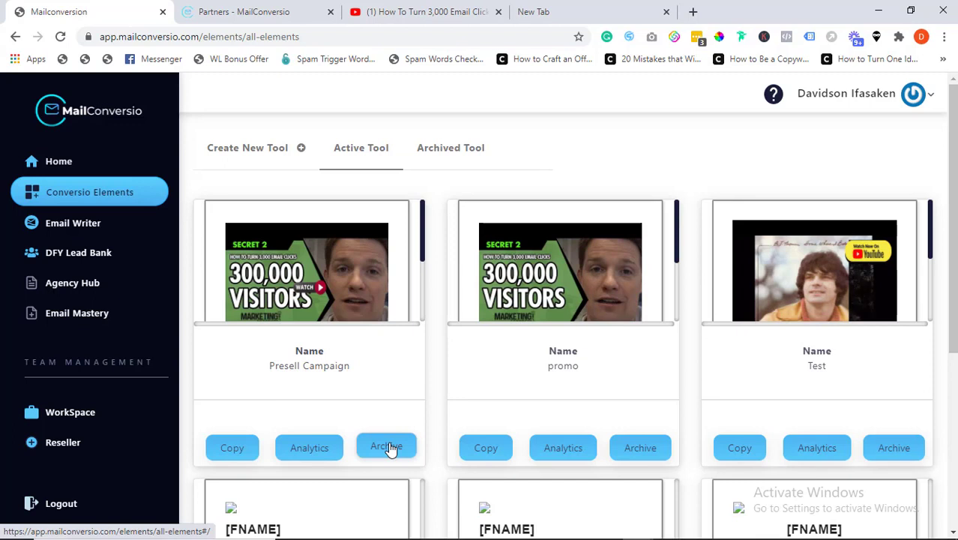
click(73, 321)
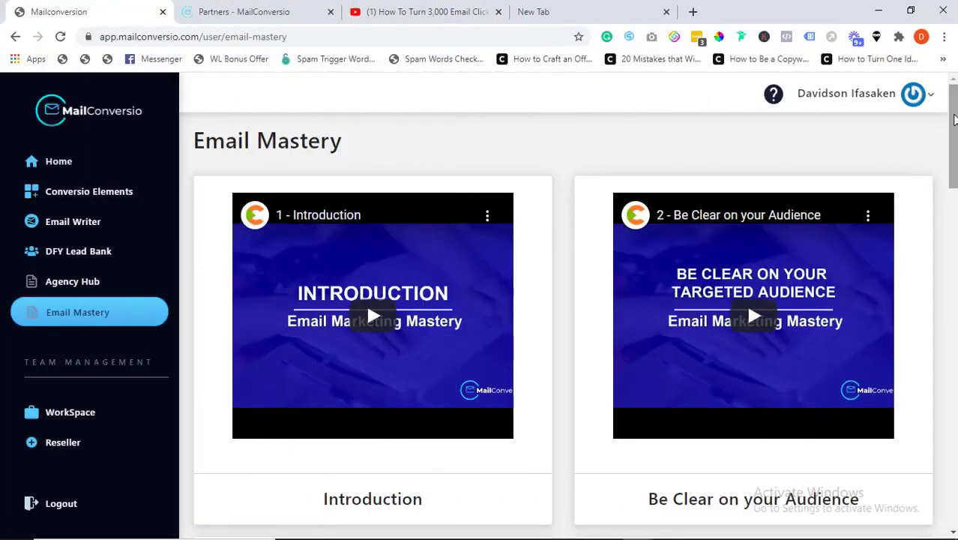
Step: Browse the Email Mastery lessons through to Conclusion, then open Conversio Elements
mouse_move(953, 119)
mouse_down()
mouse_move(951, 461)
mouse_move(946, 105)
mouse_up()
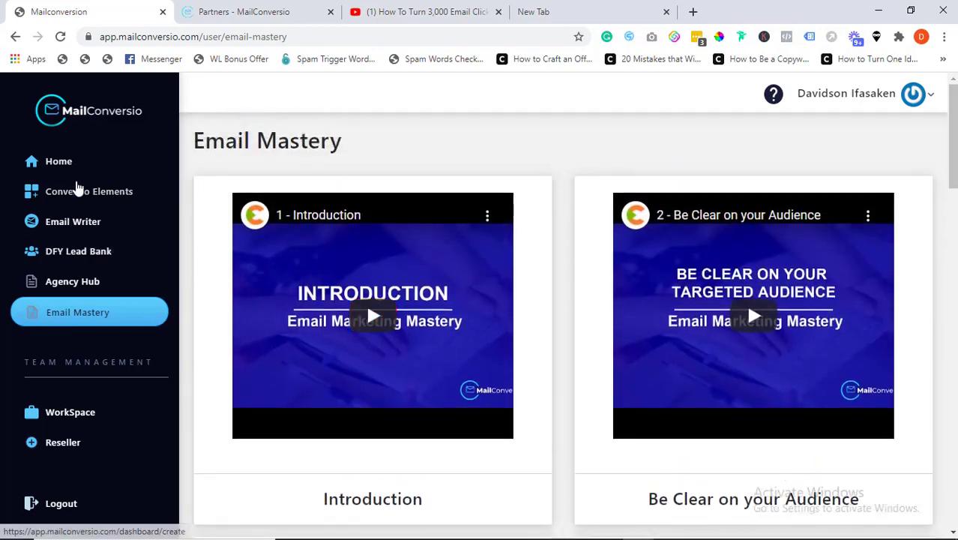
click(78, 187)
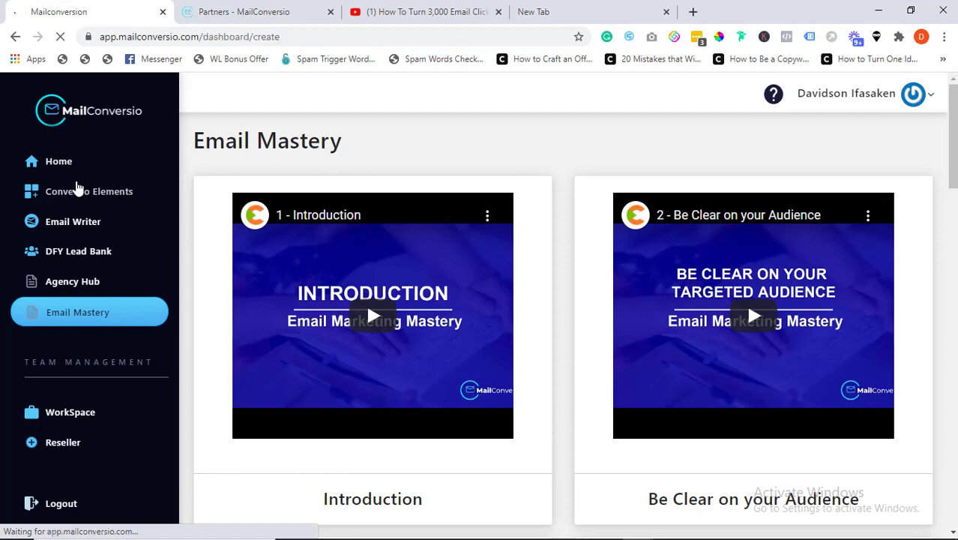